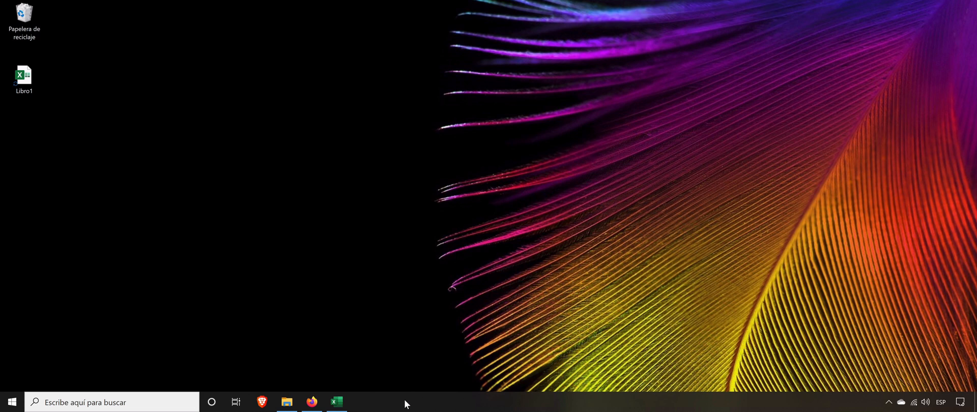
Step: Switch to the Libro1 workbook and examine the input values in columns A to C, especially rows 6 and 7
left_click(342, 407)
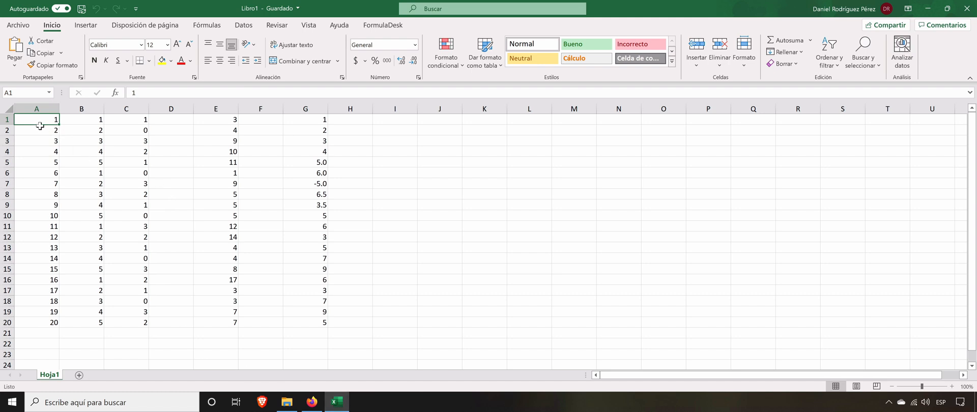
left_click(38, 109)
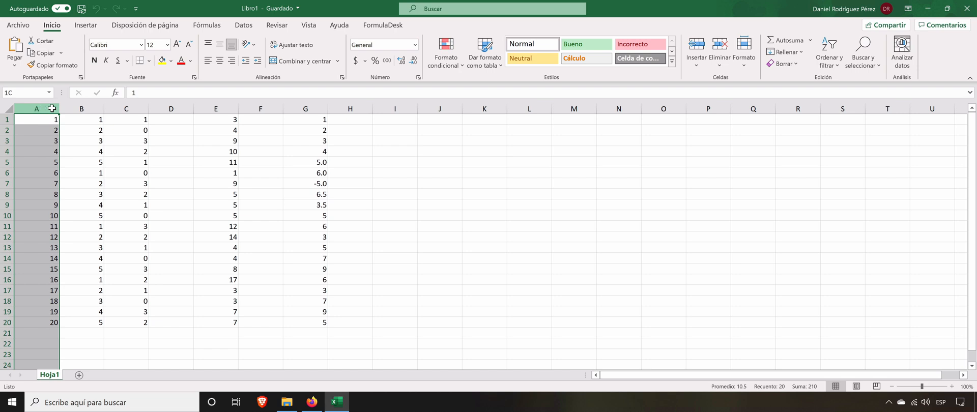
left_click_drag(52, 108, 148, 108)
left_click(56, 175)
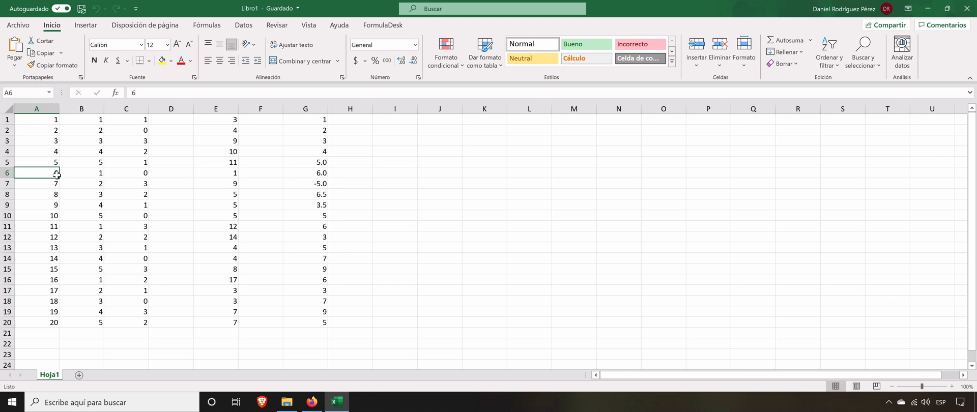
key("Right")
key("Right")
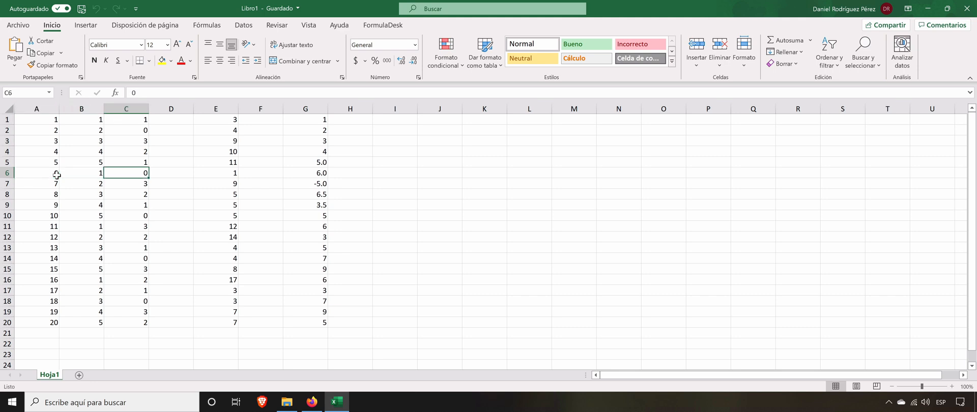
key("Down")
key("Left")
key("Left")
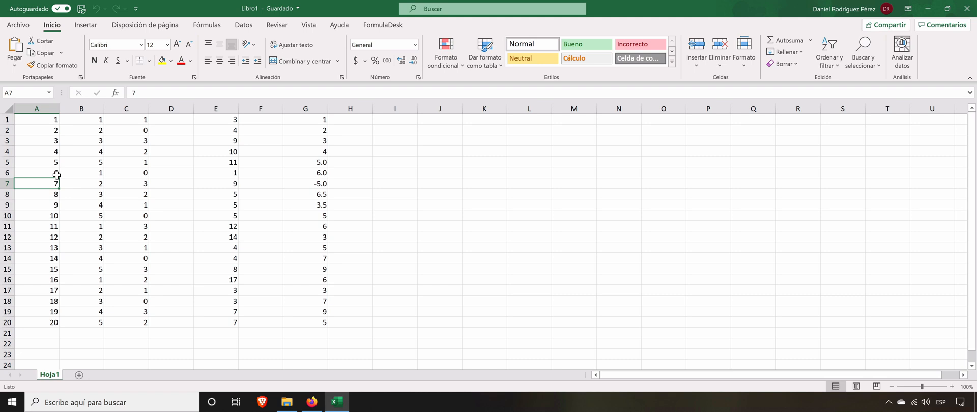
Step: Trace the precedents of cell E4, check the references in its nested SI formula, and remove the trace arrows
left_click(219, 153)
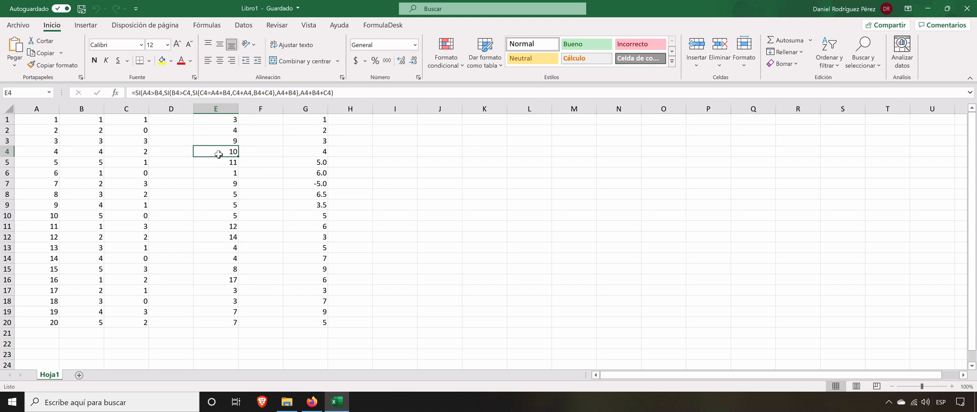
left_click(212, 29)
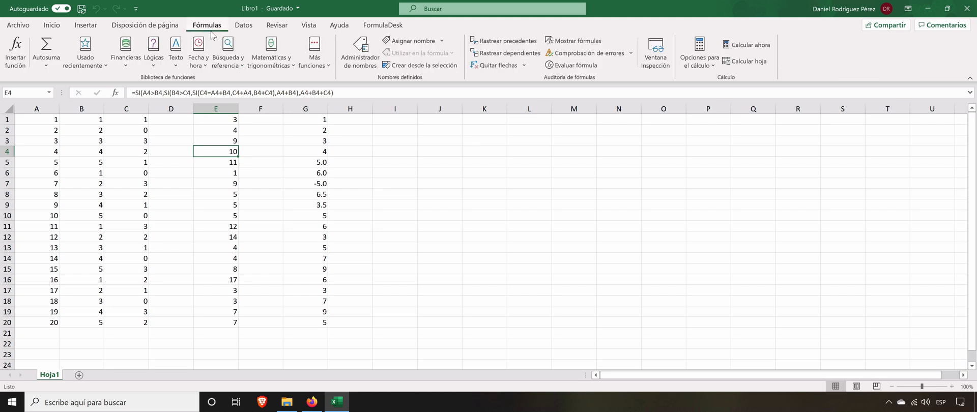
left_click(504, 40)
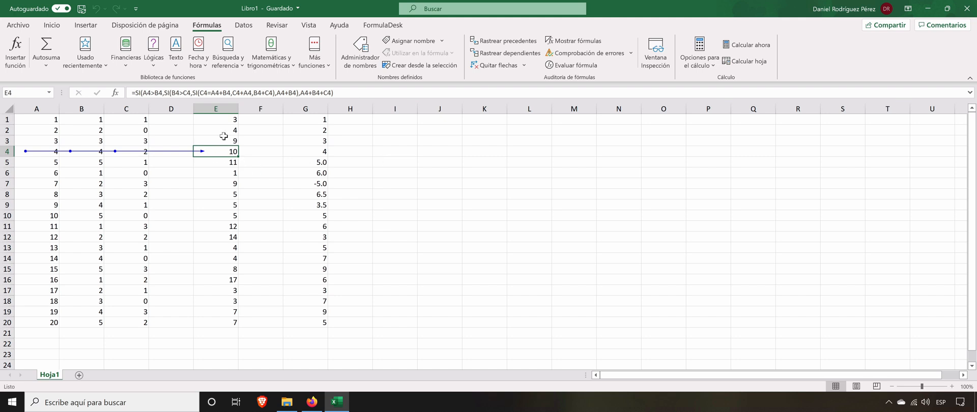
left_click(222, 93)
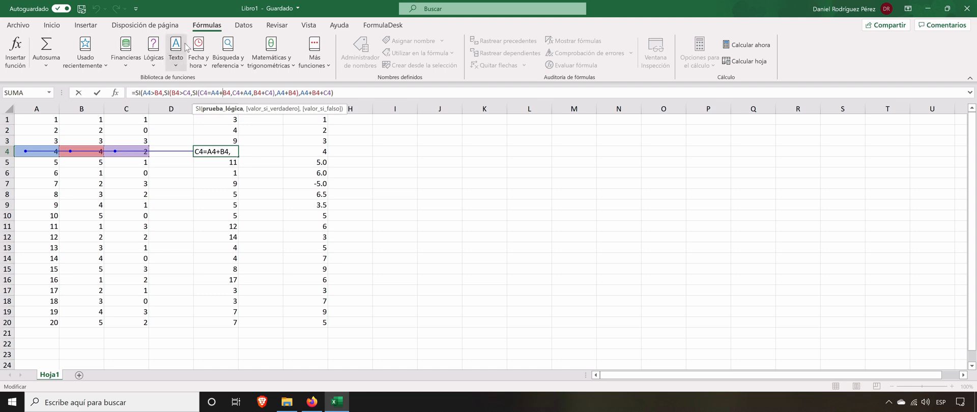
key("ctrl+Return")
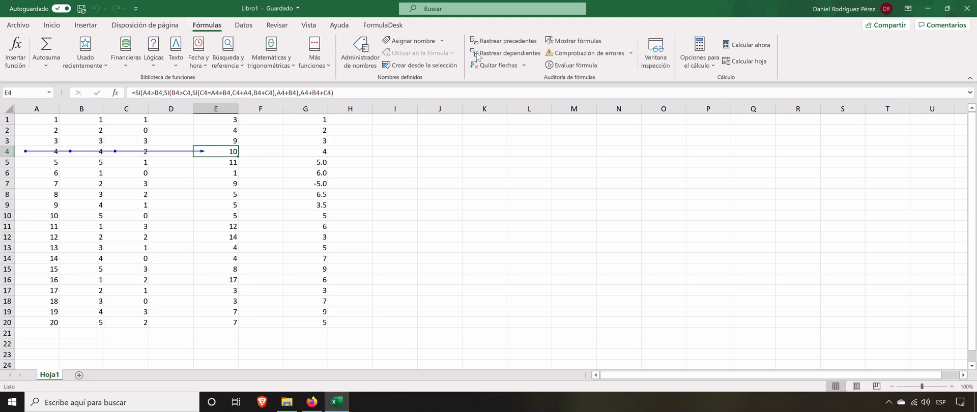
left_click(489, 65)
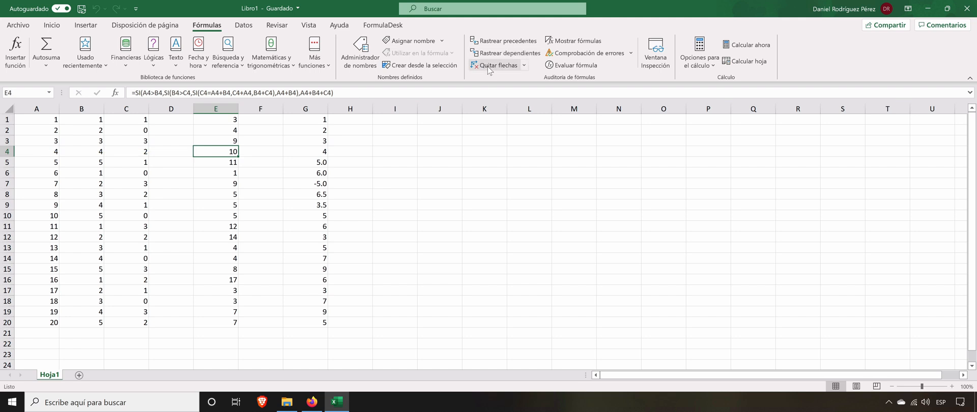
Step: Open E4's formula in FormulaDesk's Formula Explorer and inspect its nested SI branch by collapsing and re-expanding it
left_click(386, 25)
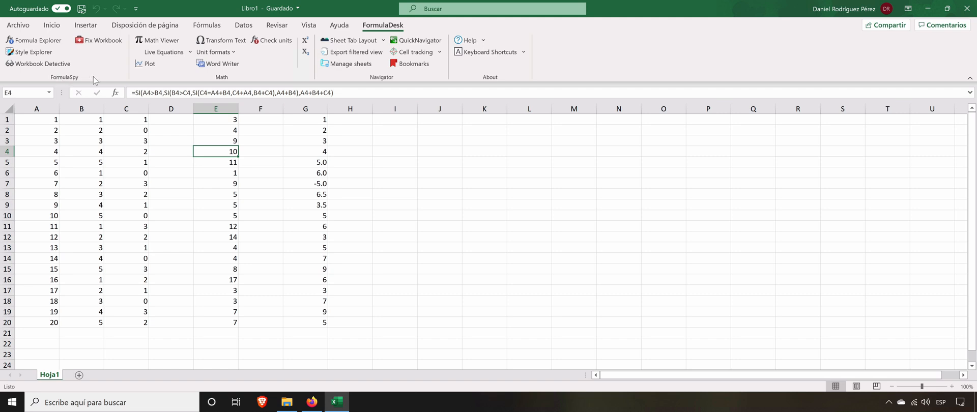
left_click(54, 45)
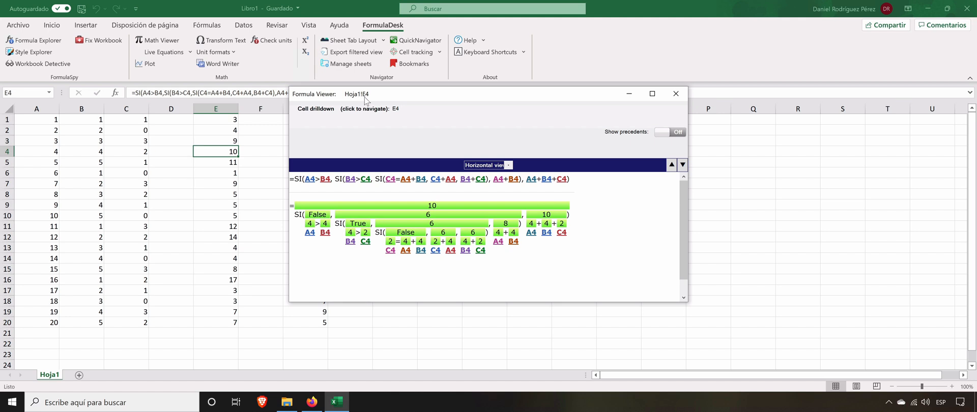
mouse_move(324, 181)
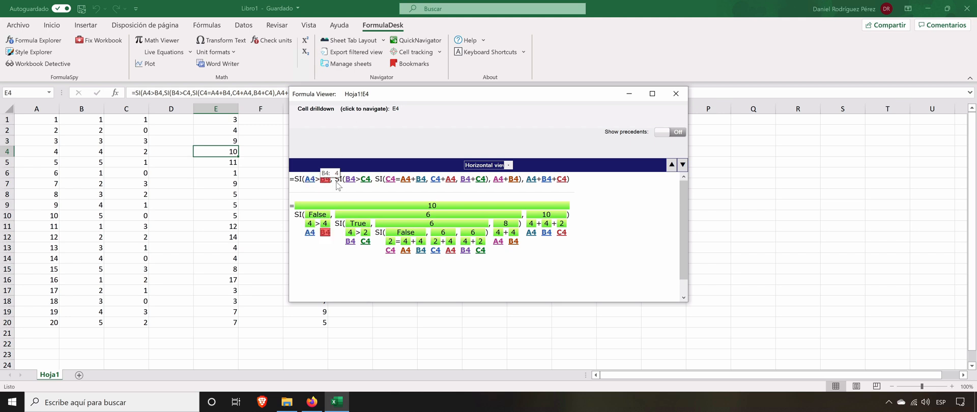
mouse_move(396, 181)
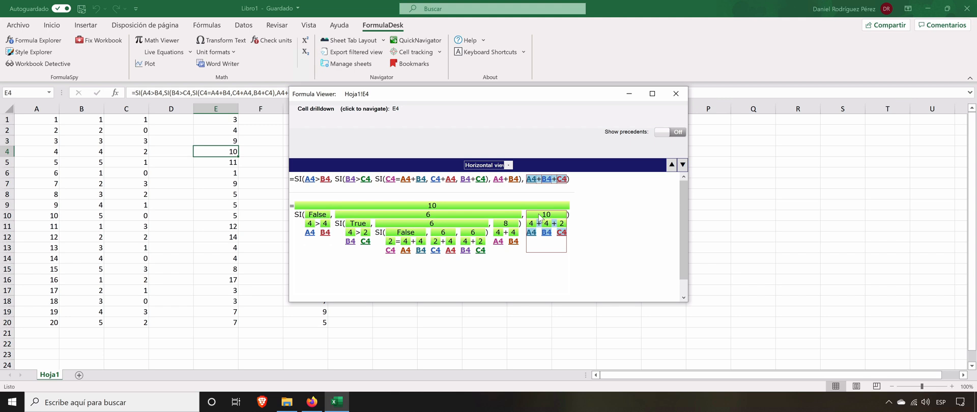
left_click(466, 216)
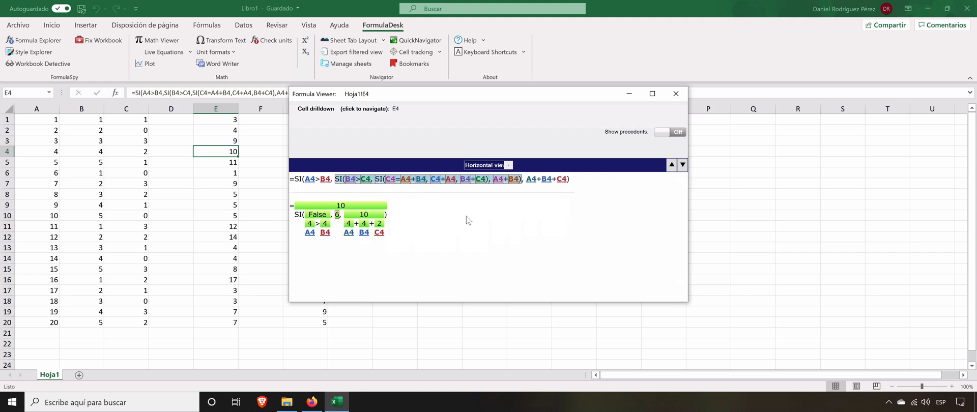
left_click(339, 218)
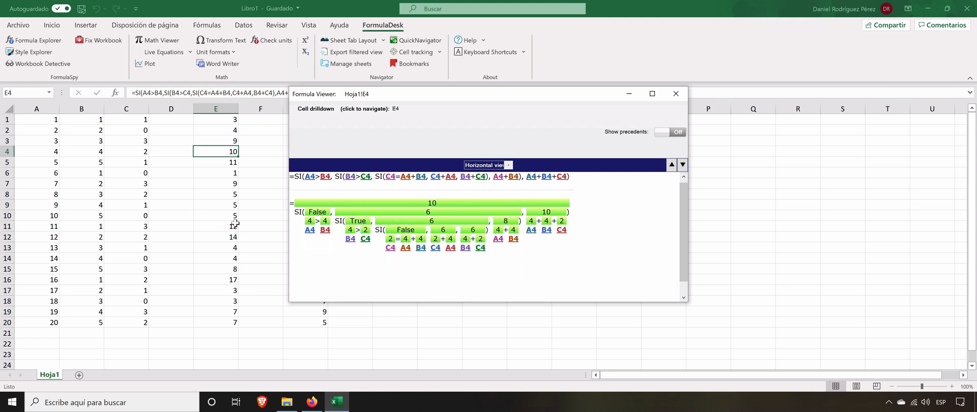
Step: Load the formulas of E10 and E15 in the Formula Viewer, and display E15's formula in Tree view in a taller window
left_click(222, 215)
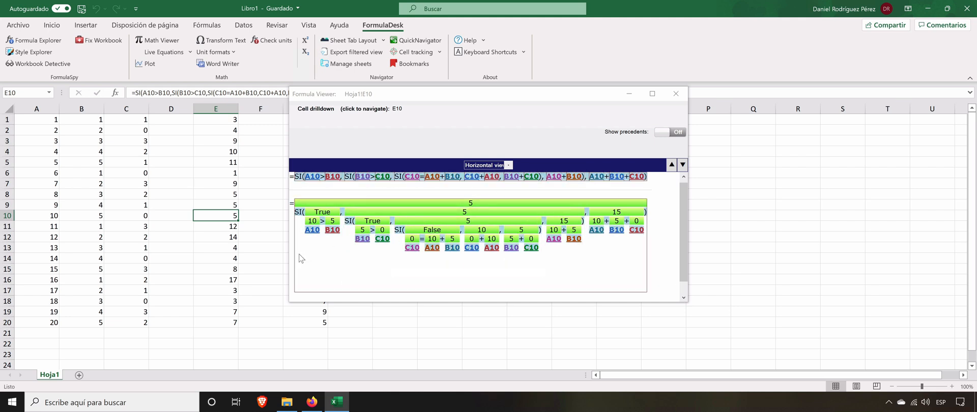
left_click(225, 272)
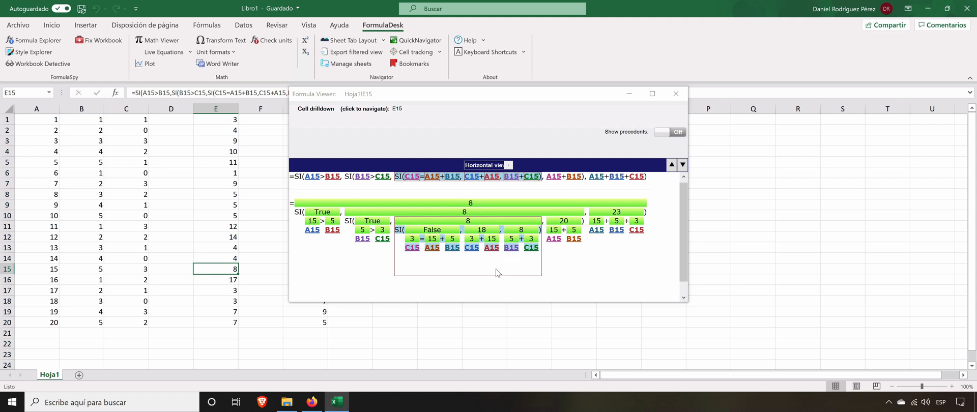
left_click(508, 166)
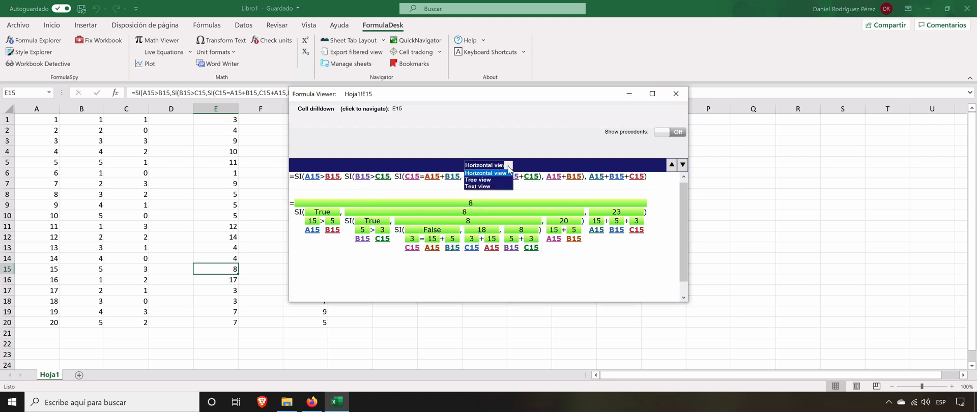
left_click(497, 180)
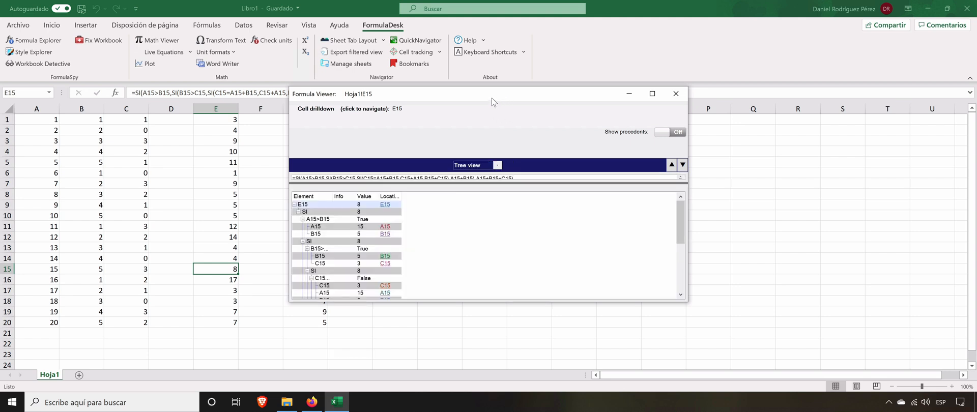
left_click_drag(492, 99, 487, 47)
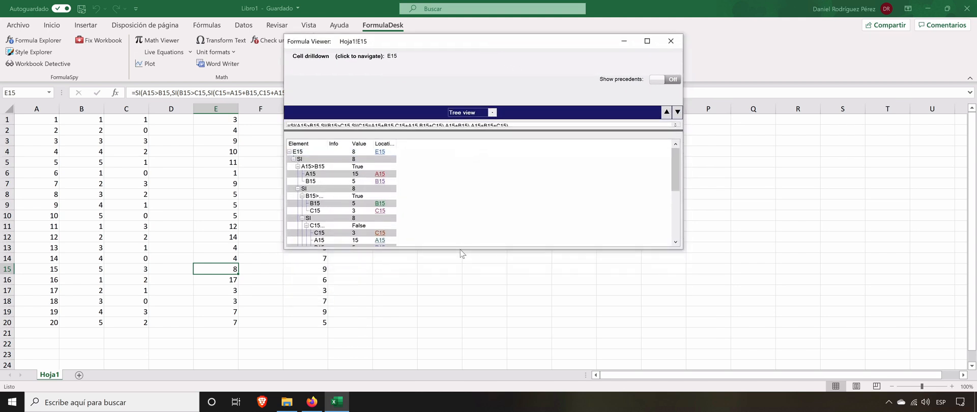
left_click_drag(460, 251, 474, 383)
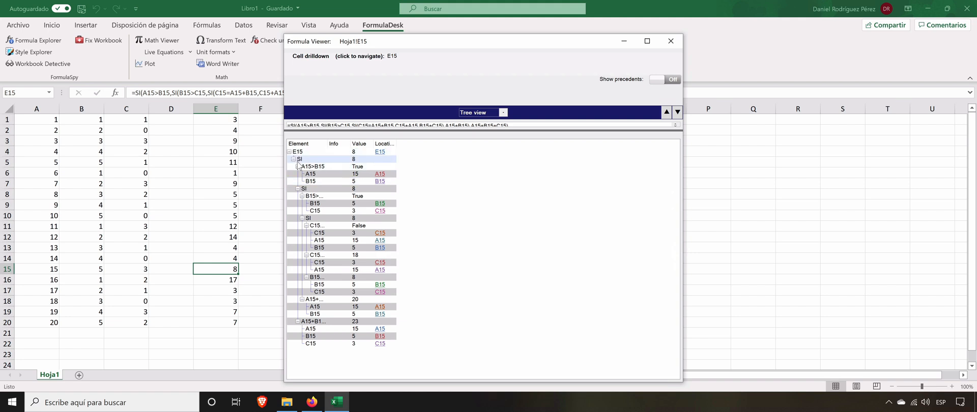
Step: Collapse and re-expand the outer SI node and the B15>C15 condition in E15's formula tree
left_click(293, 160)
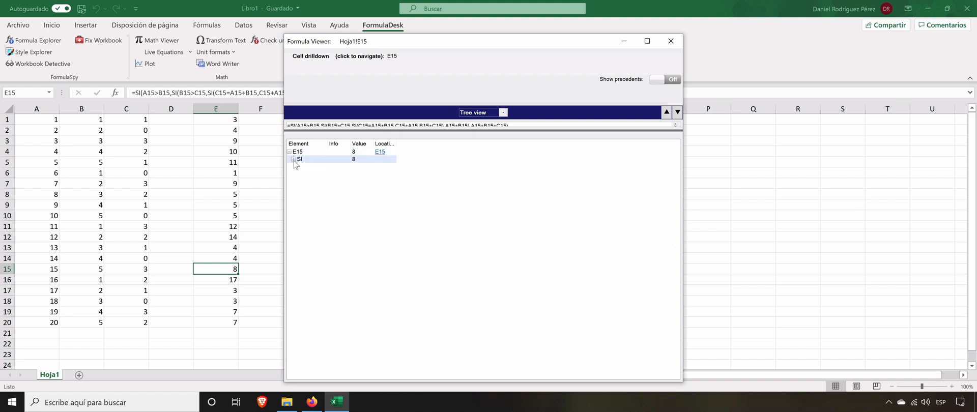
left_click(293, 160)
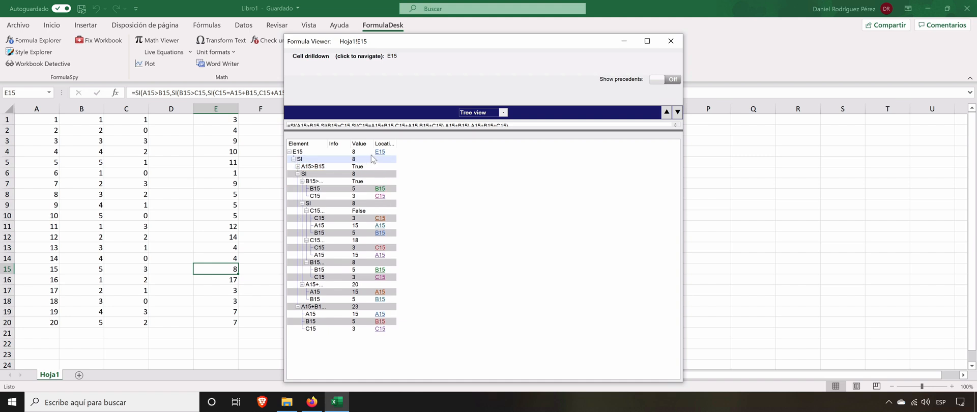
left_click(303, 181)
left_click(302, 182)
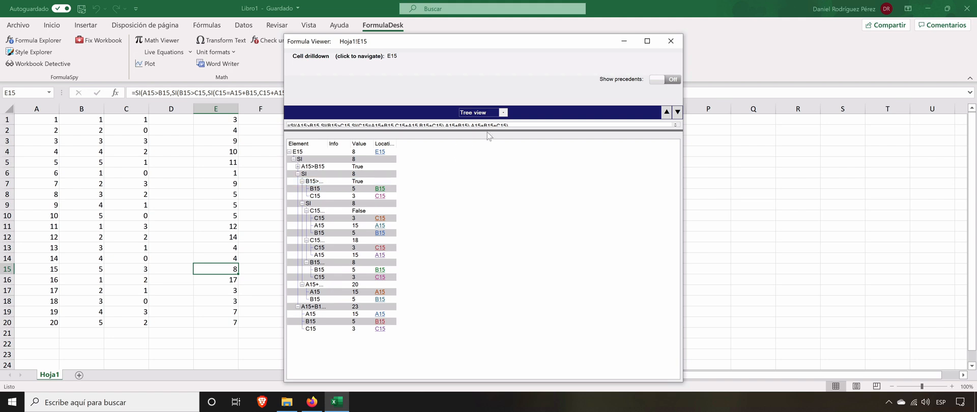
Step: Display E15's formula in Text view and move the viewer clear of column G to load G6's formula
left_click(503, 113)
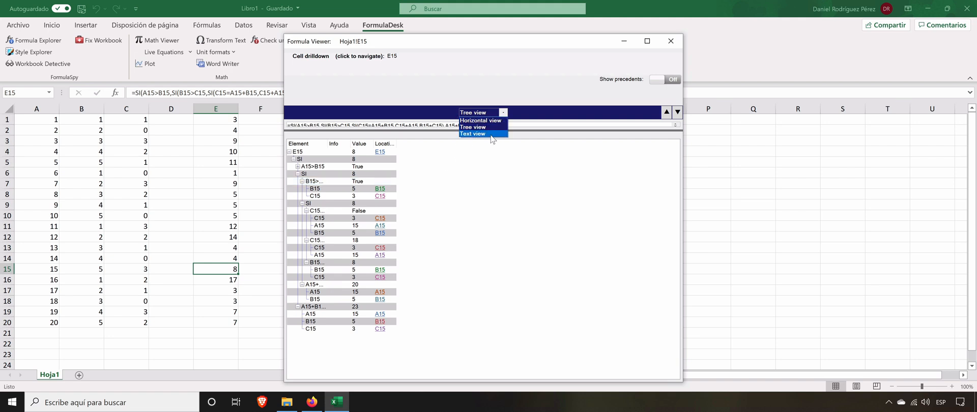
left_click(493, 134)
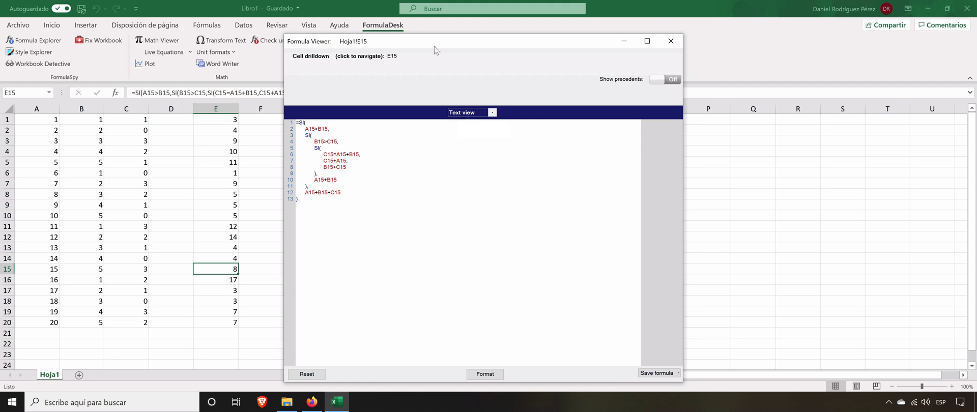
left_click_drag(507, 38, 611, 25)
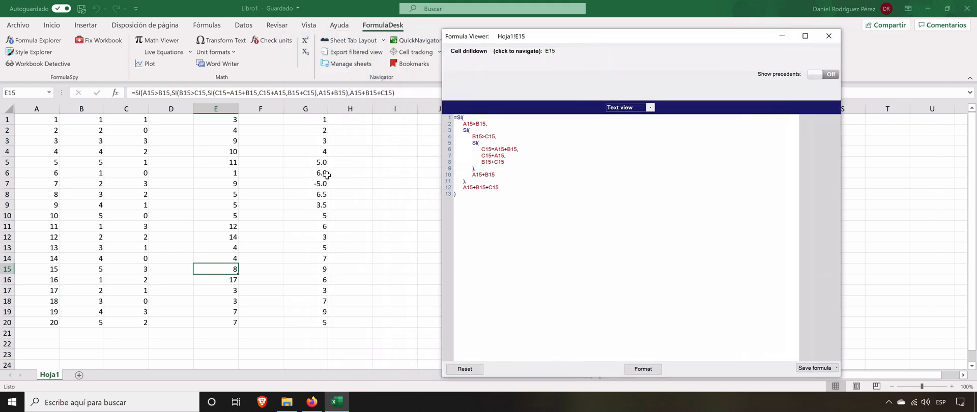
left_click(321, 173)
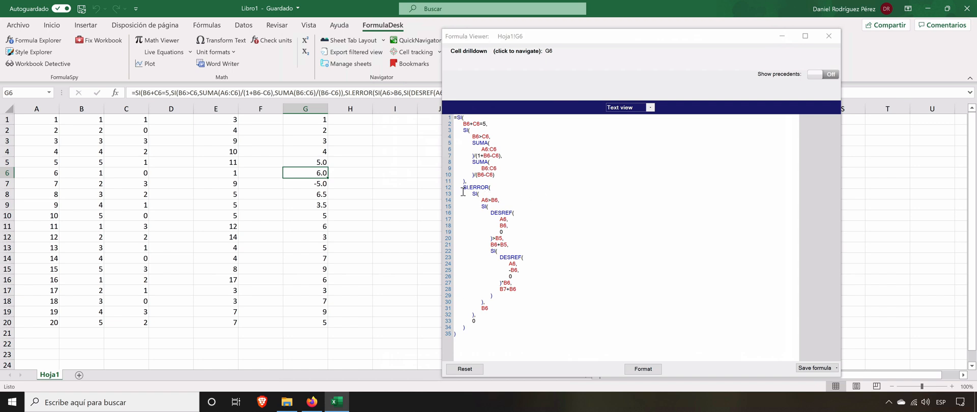
Step: Display G6's formula in Horizontal view and widen the viewer window to about the full formula length
left_click(619, 109)
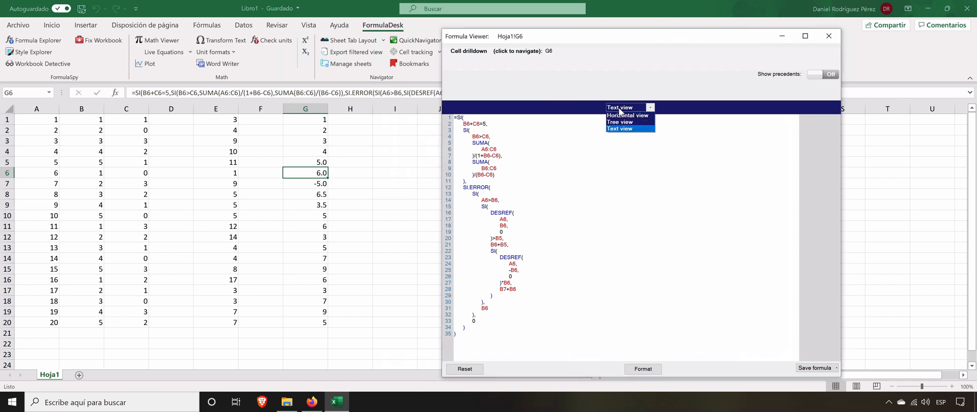
left_click(622, 116)
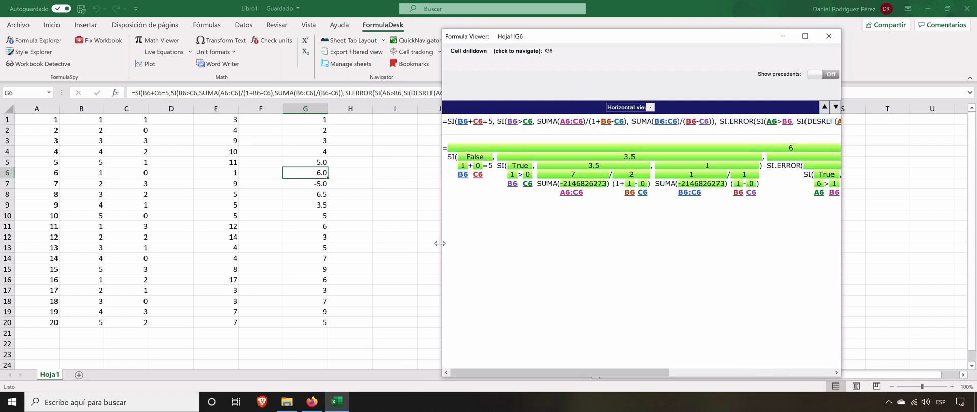
left_click_drag(442, 242, 185, 242)
Step: Collapse the SI.ERROR branch of G6's formula, and collapse and re-expand its nested SI(B6>C6) branch
left_click(640, 128)
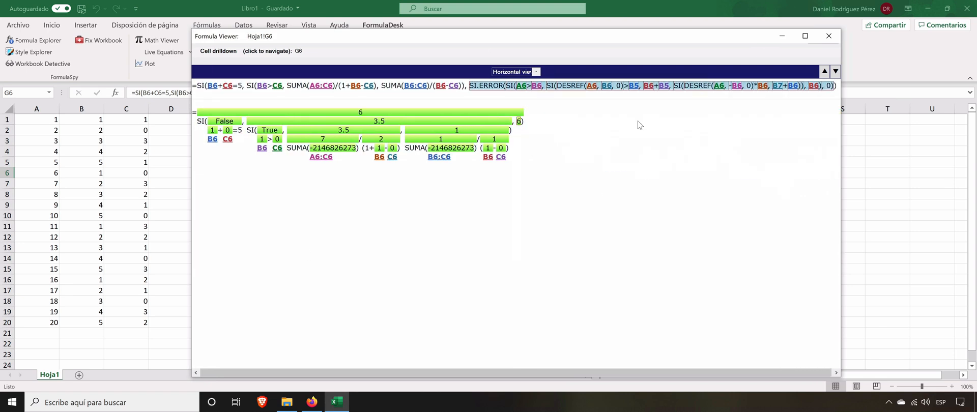
left_click(353, 125)
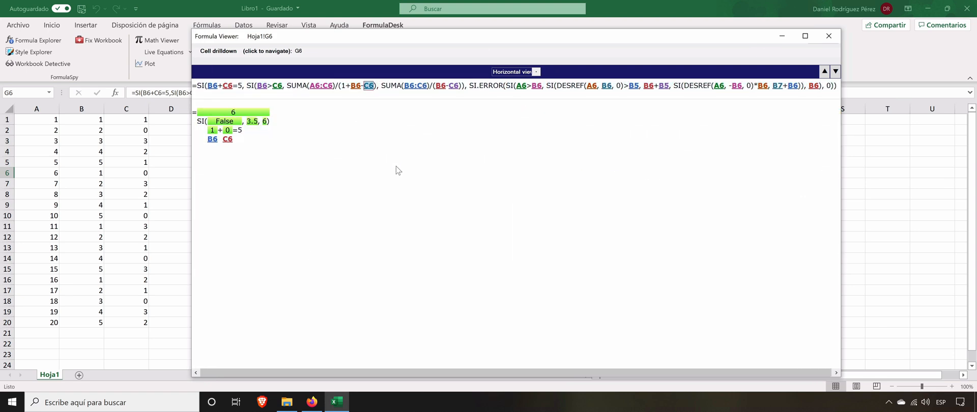
left_click(253, 121)
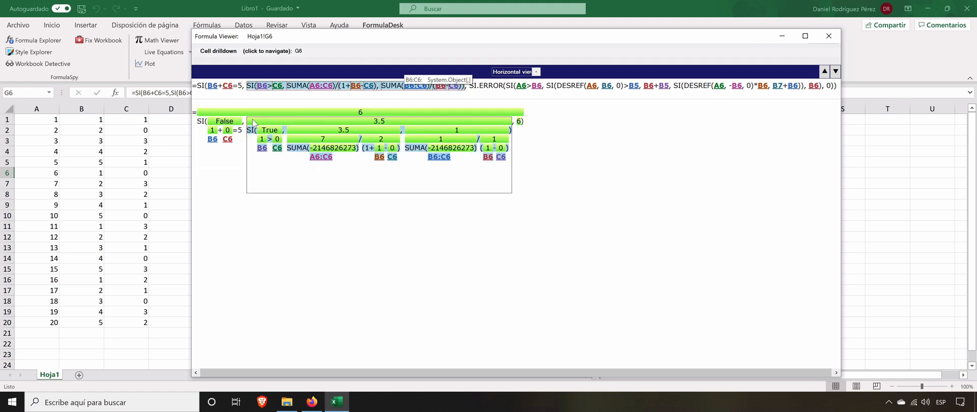
Step: Expand the SI.ERROR branch of G6's formula again and close the formula viewer
left_click(519, 121)
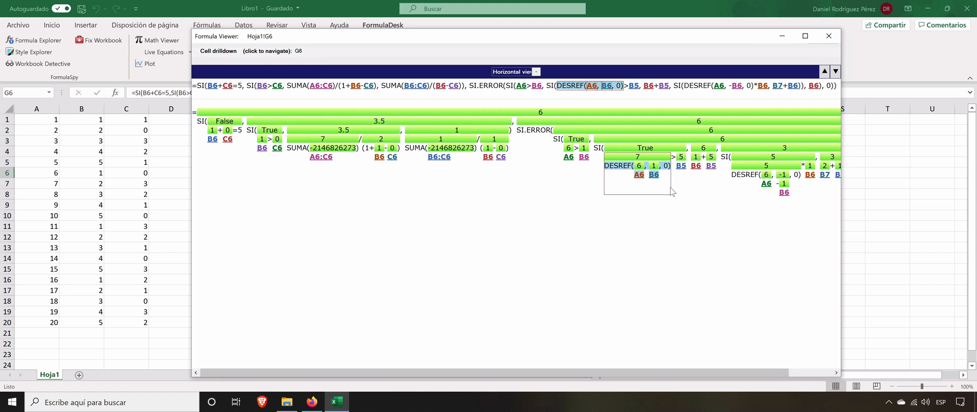
left_click(830, 39)
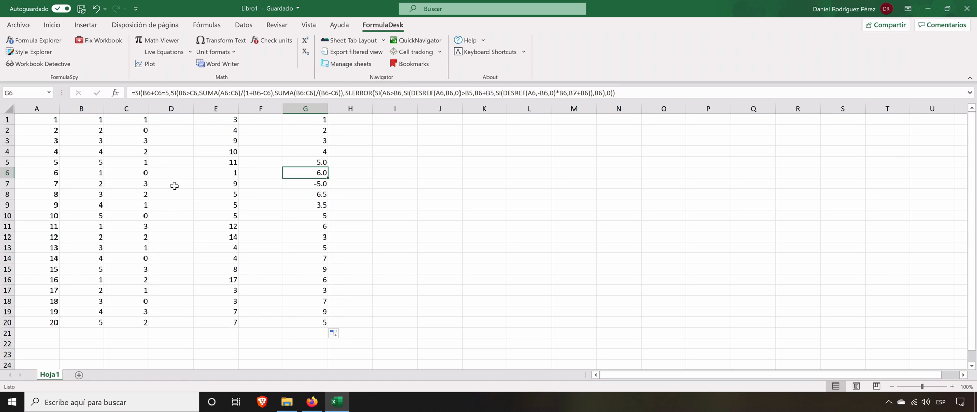
Step: List the cells using all variants of the _Normal style in the Style Explorer and compare G5:G7 with G8 and G9
left_click(37, 53)
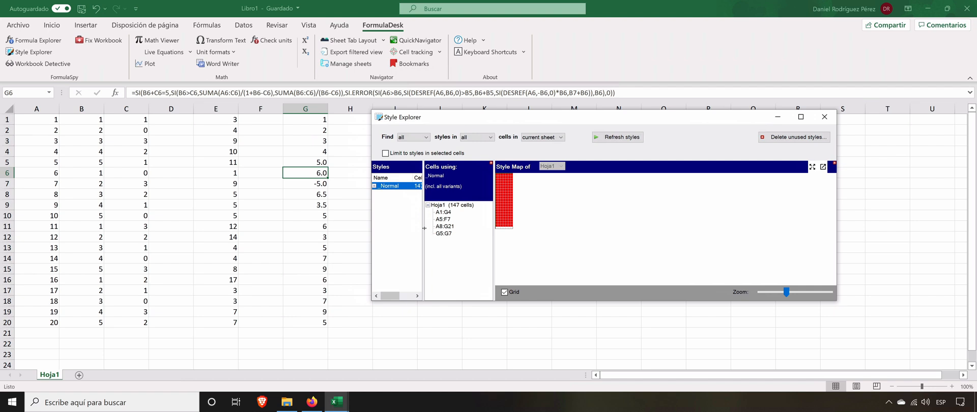
left_click_drag(423, 232, 435, 232)
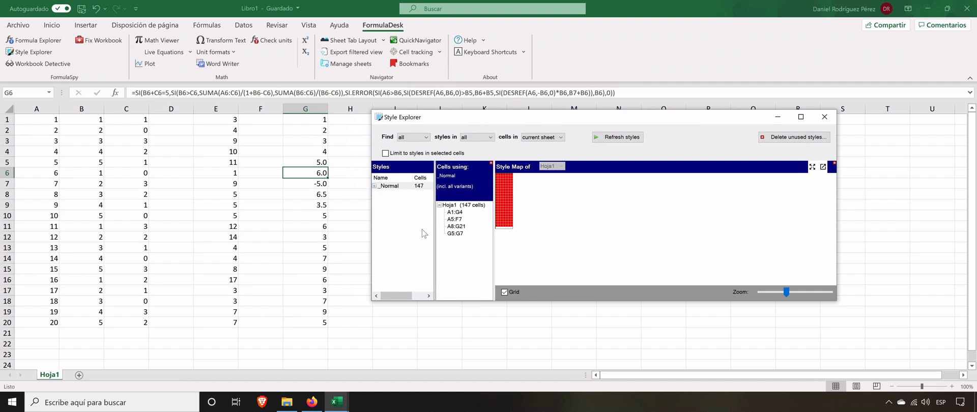
left_click(375, 186)
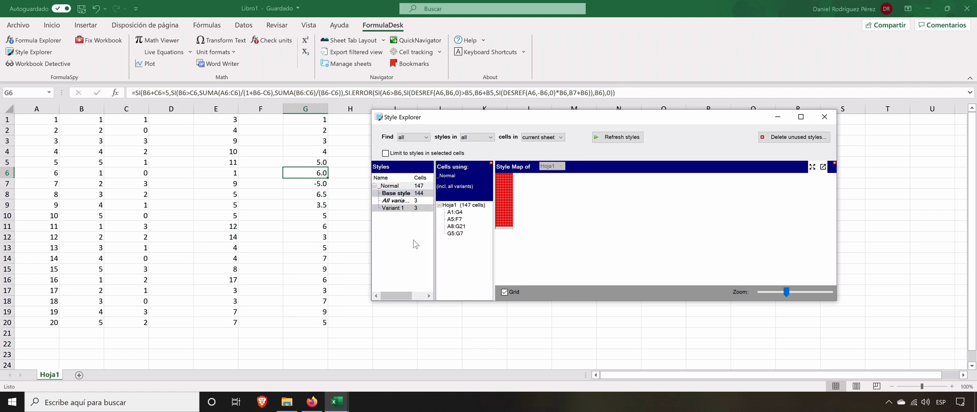
left_click(417, 201)
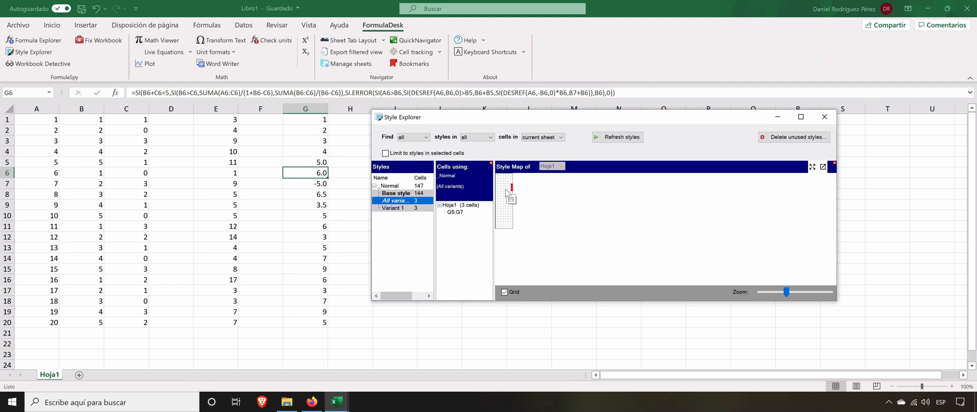
left_click(458, 214)
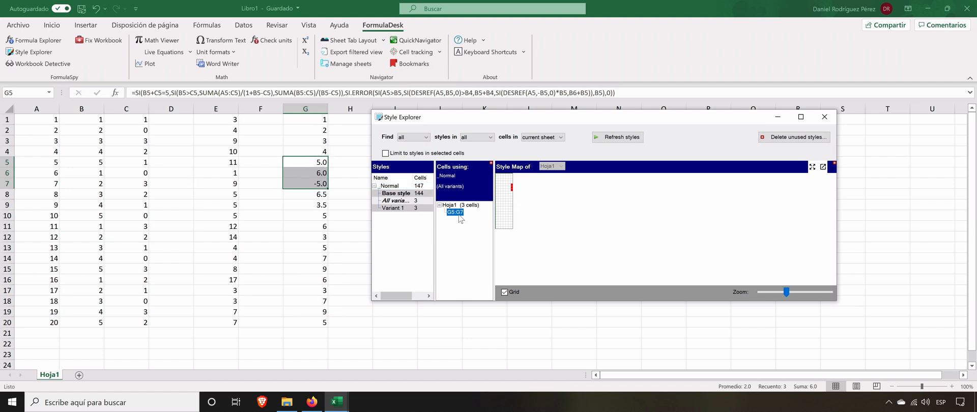
left_click(308, 196)
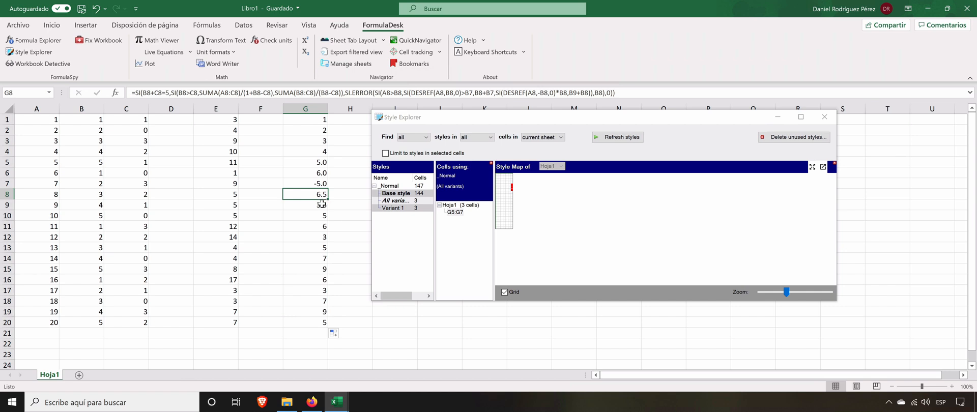
left_click(322, 204)
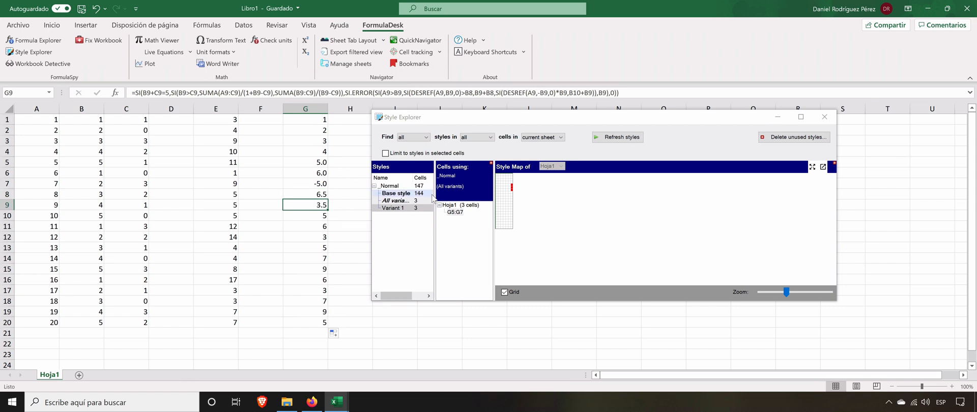
Step: Show every range using the _Normal style, highlight A1:G4, A5:F7 and G5:G7 on the sheet, and close the Style Explorer
left_click(389, 194)
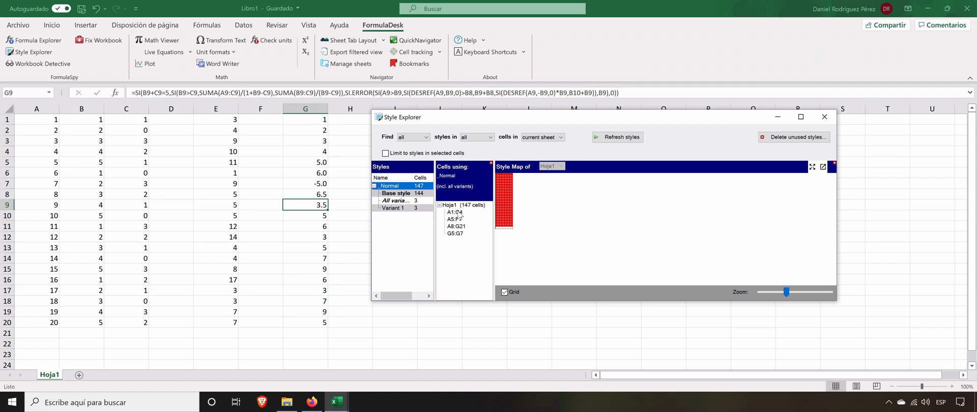
left_click(456, 212)
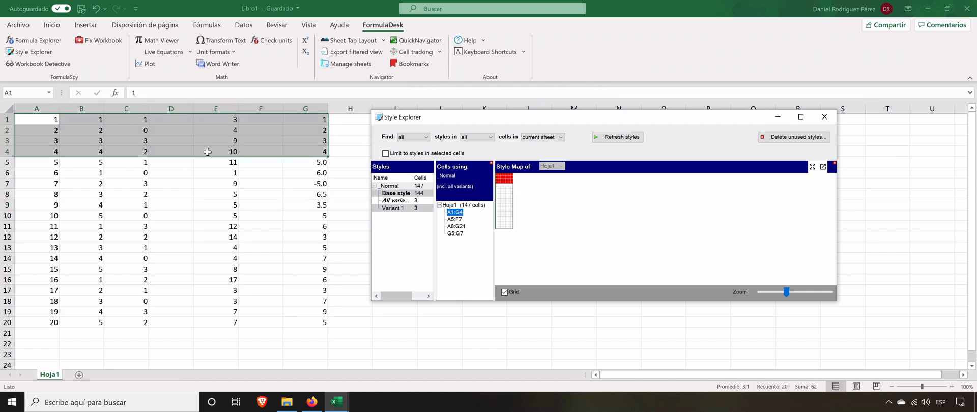
left_click(455, 220)
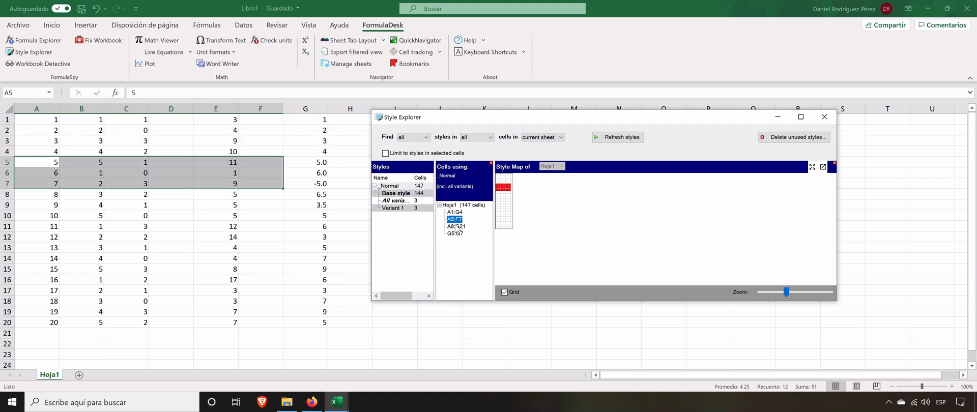
left_click(456, 233)
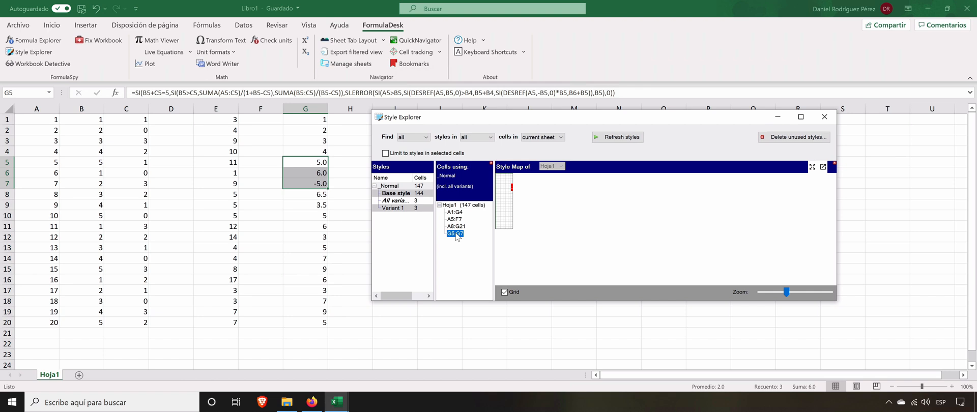
left_click(825, 117)
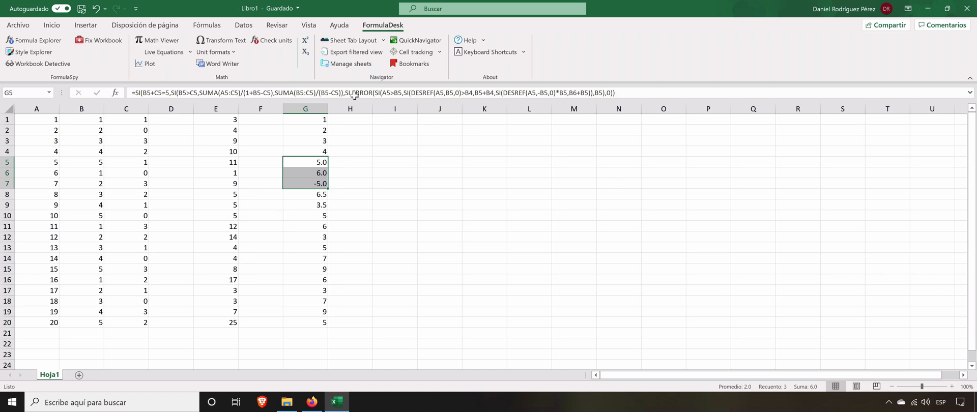
Step: Search all sheets for every error type with Workbook Detective and expand the Hoja1 results
left_click(34, 64)
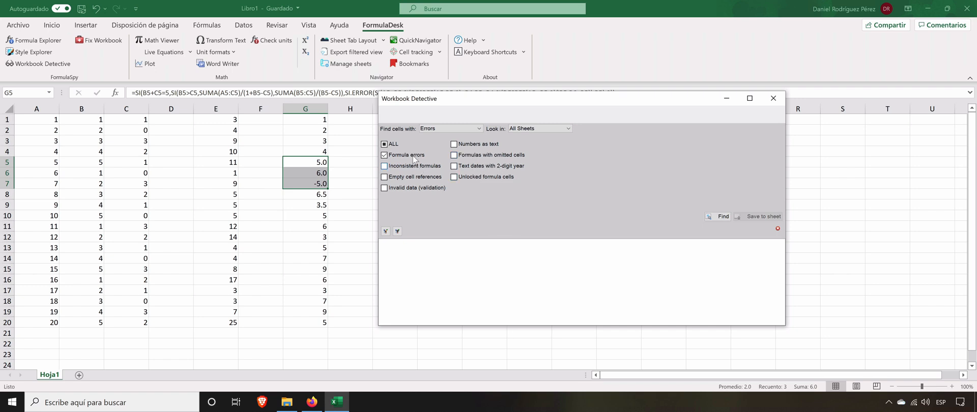
left_click(385, 144)
left_click(725, 219)
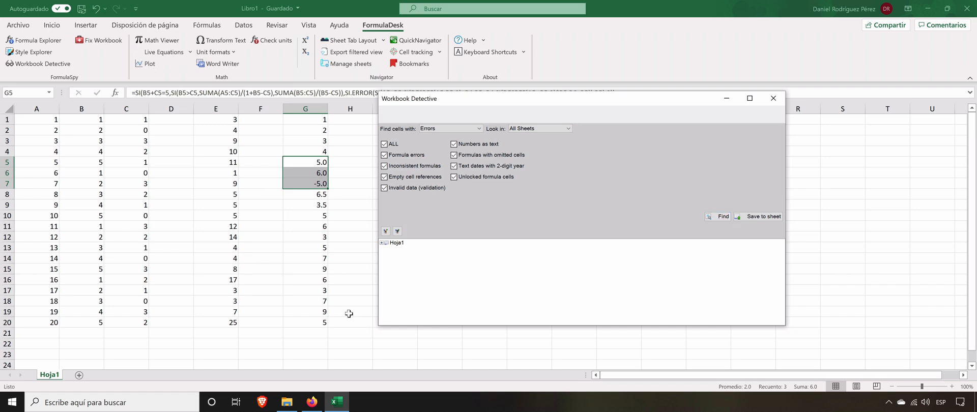
left_click(381, 244)
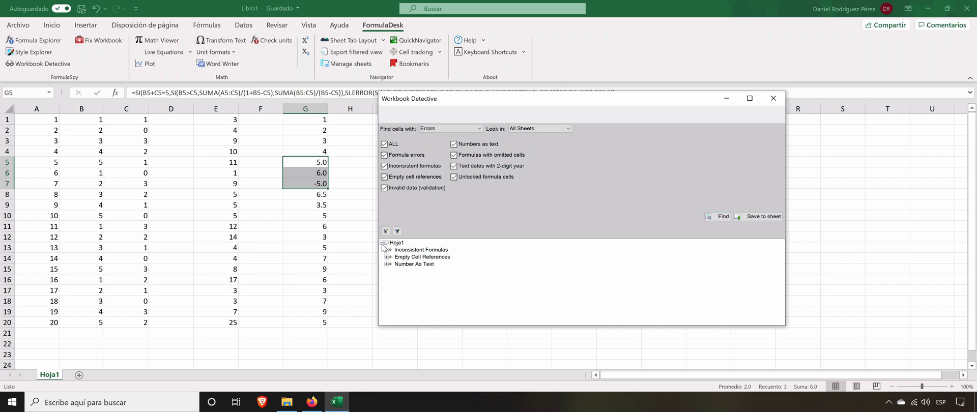
Step: Expand the Inconsistent Formulas results, go to G10 and inspect the cell references of its formula without changing it
left_click(413, 252)
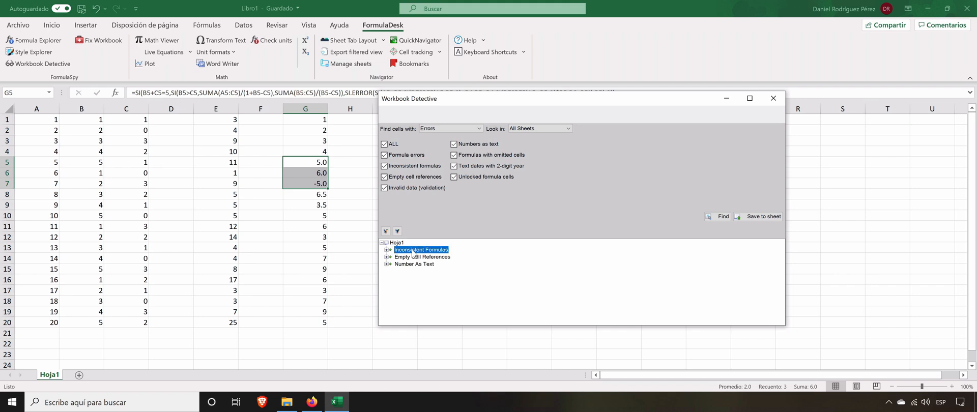
left_click(387, 250)
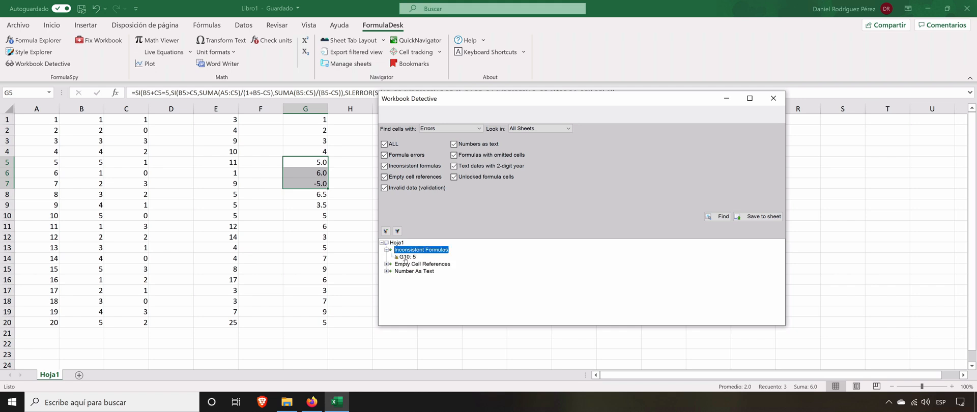
left_click(406, 258)
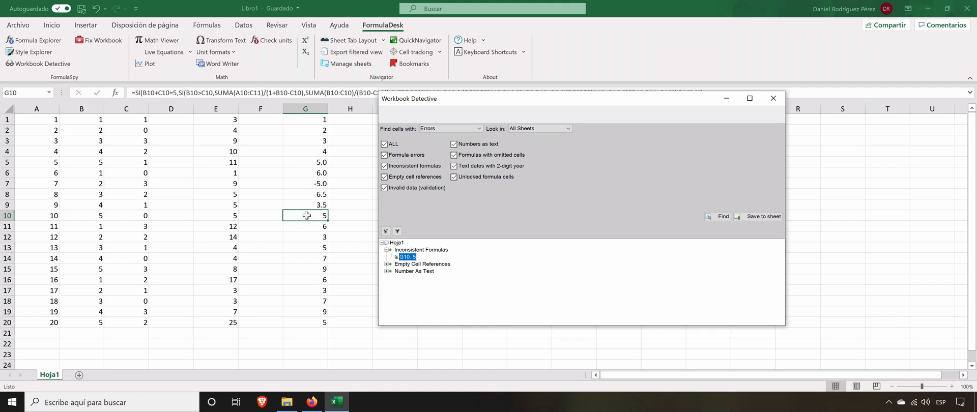
left_click(320, 93)
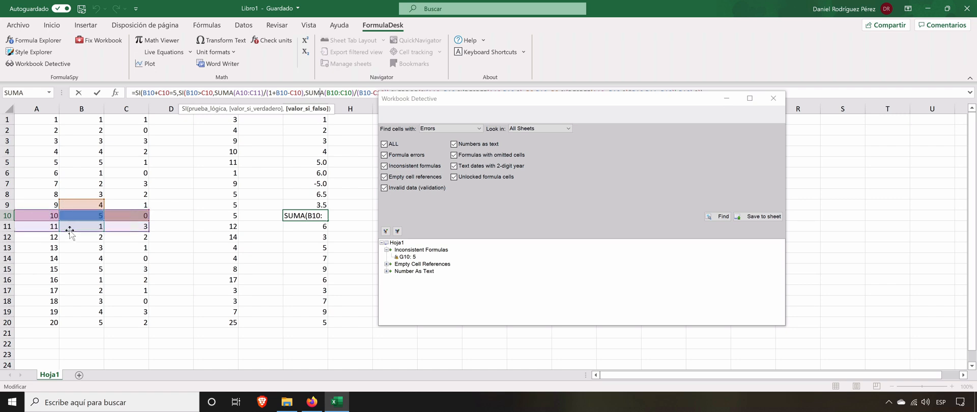
key("Escape")
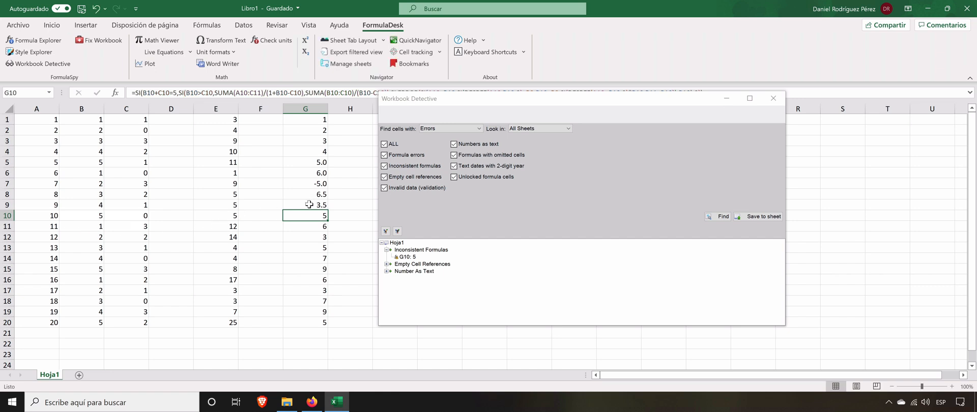
Step: Inspect the cell references in the formulas of G9 and G6 for comparison with G10, leaving both unedited
left_click(309, 205)
left_click(278, 93)
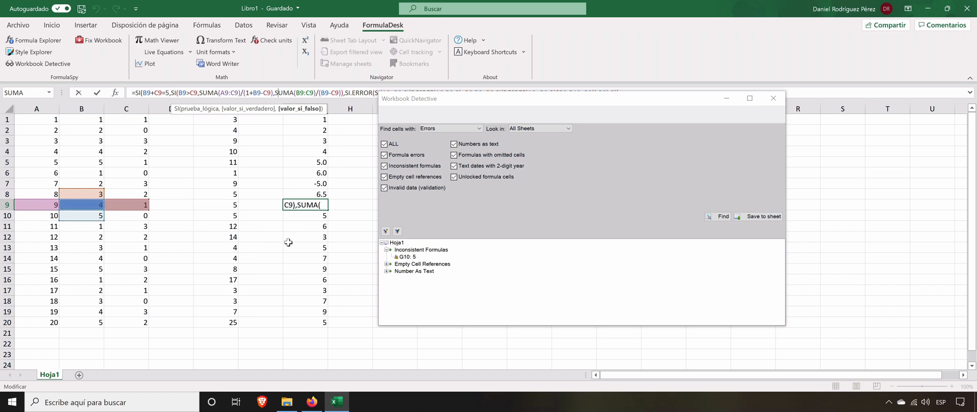
key("Escape")
left_click(310, 172)
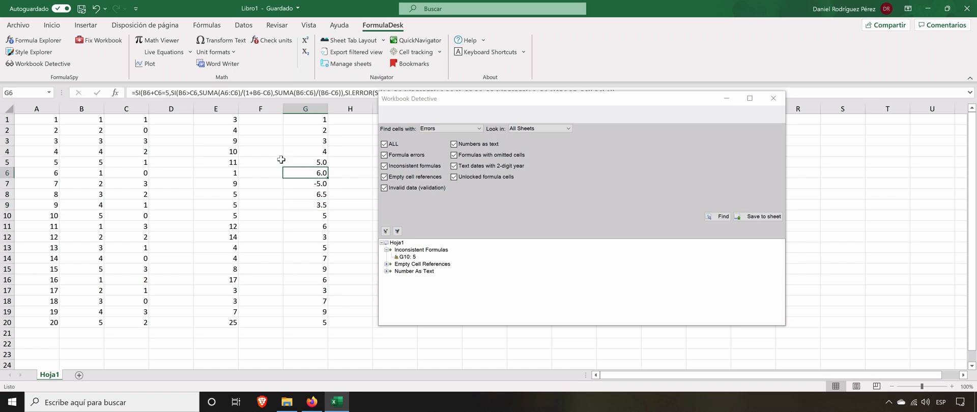
left_click(241, 96)
key("Escape")
Step: Expand the Empty Cell References results, go to G20 and examine which cells its formula references
left_click(387, 265)
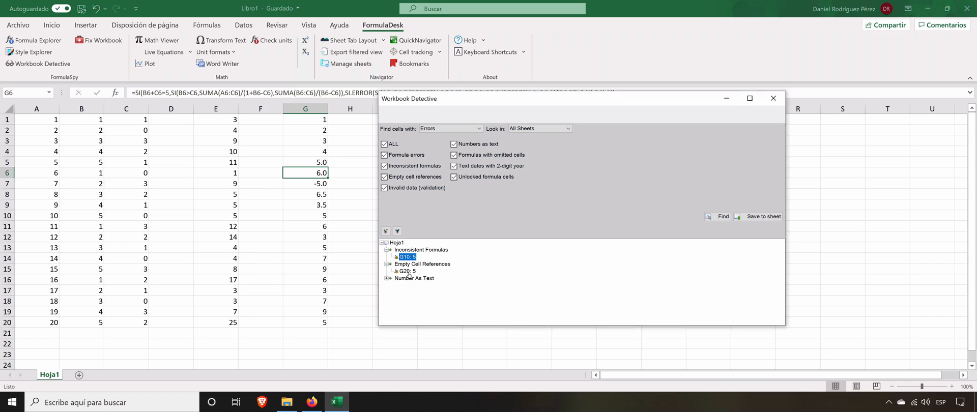
left_click(407, 271)
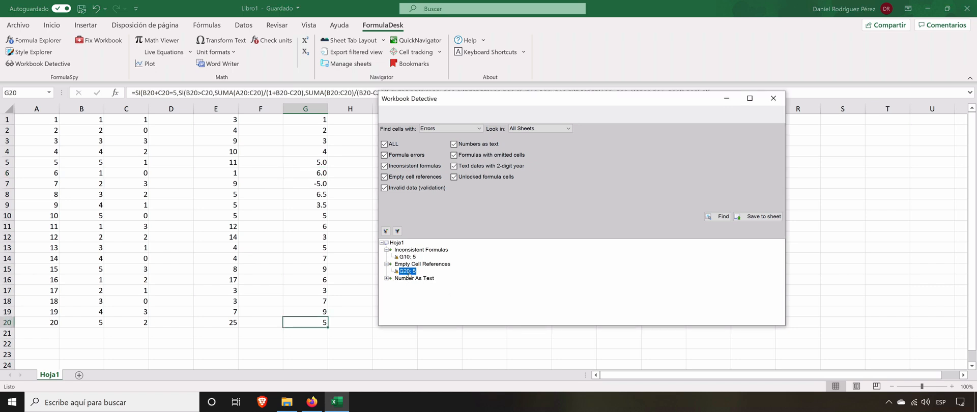
left_click(280, 93)
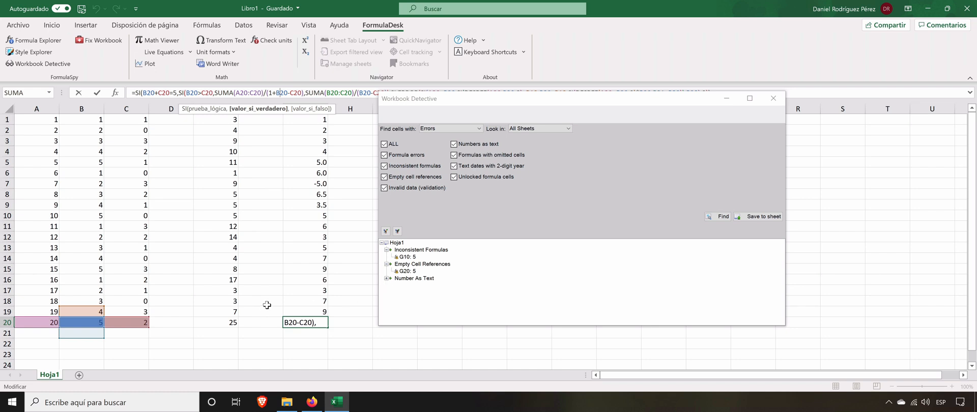
key("Escape")
Step: Go to C20 from the Number As Text results, remove its leading apostrophe to store 2 as a number, and close Workbook Detective
left_click(387, 279)
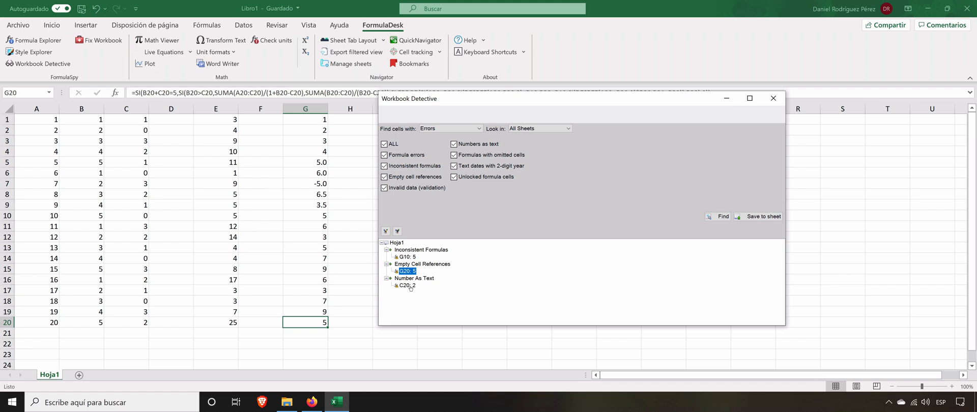
left_click(407, 286)
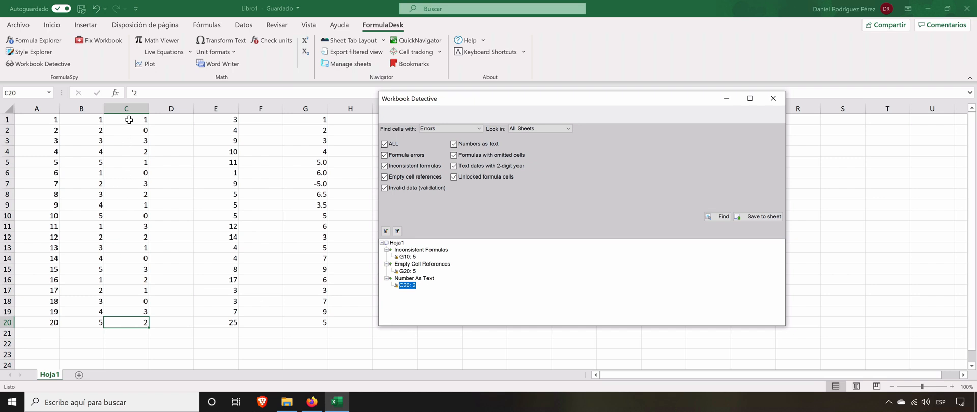
left_click(138, 93)
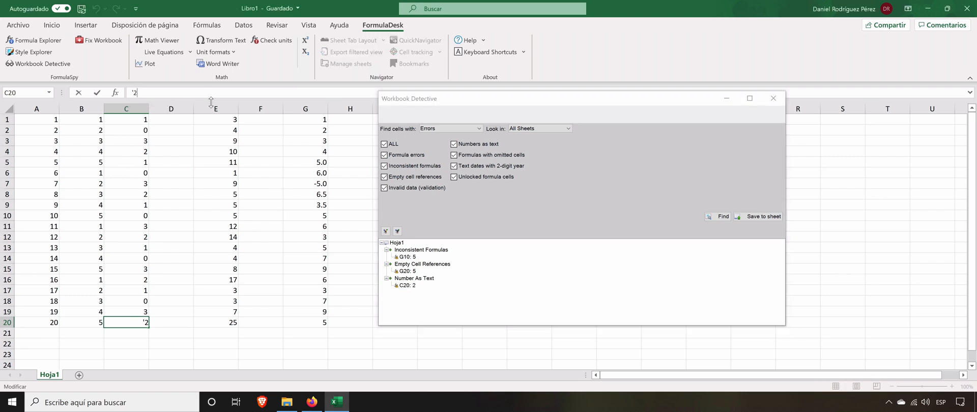
key("BackSpace")
key("Return")
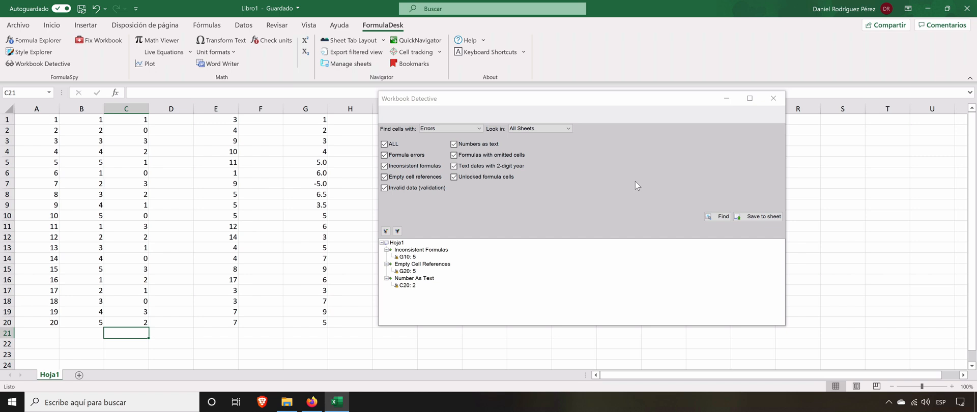
left_click(771, 100)
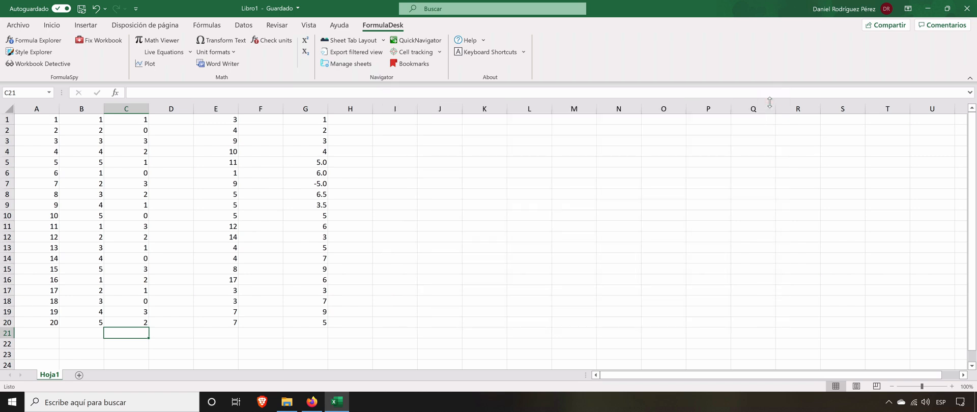
Step: Open Fix Workbook, move its window clear of column G and search for unused custom styles
left_click(97, 45)
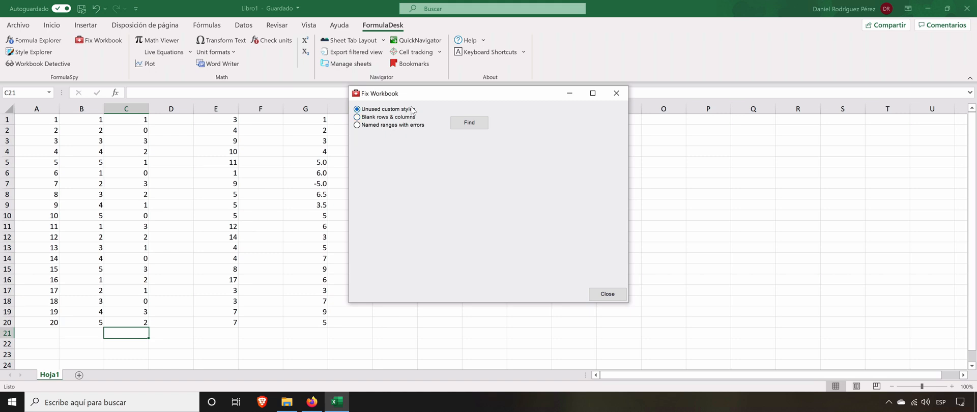
left_click_drag(431, 99, 561, 102)
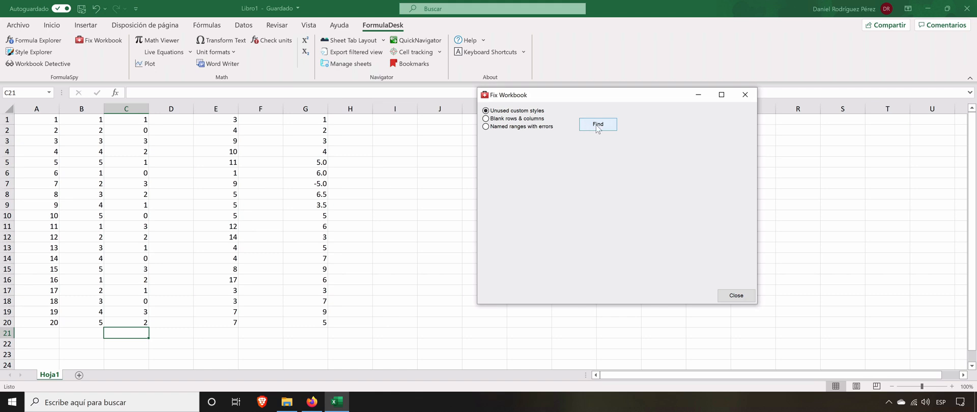
left_click(598, 127)
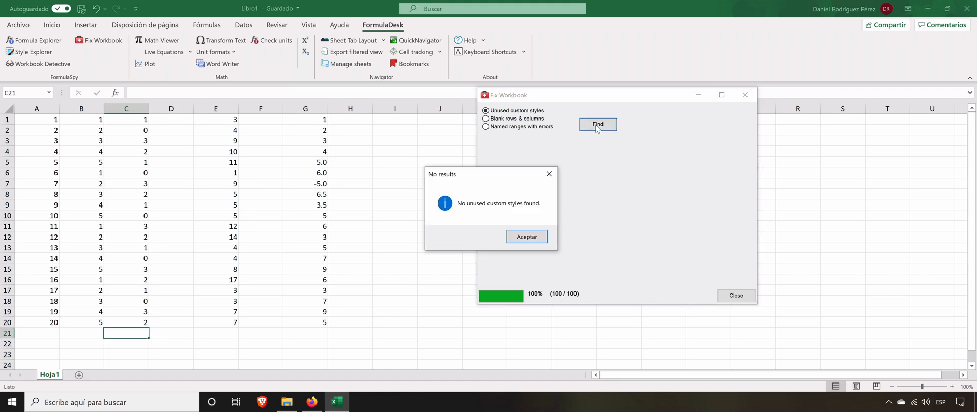
Step: Close Fix Workbook, enter the formula =1 in J23, and clear that cell again
left_click(538, 236)
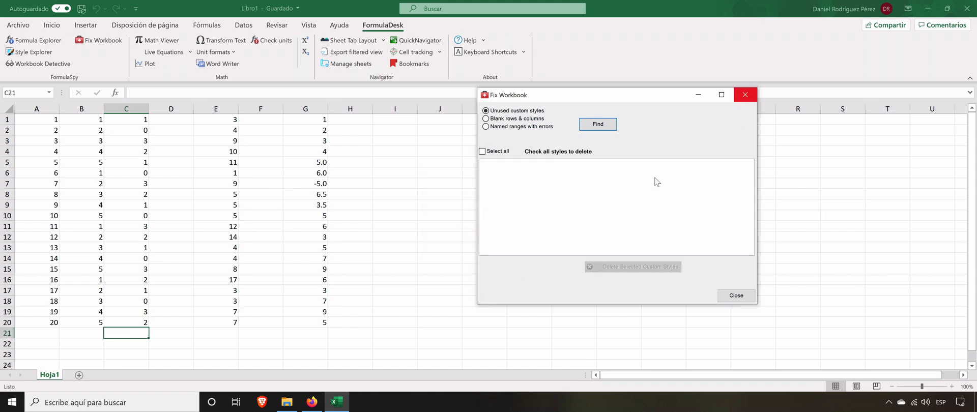
left_click(745, 95)
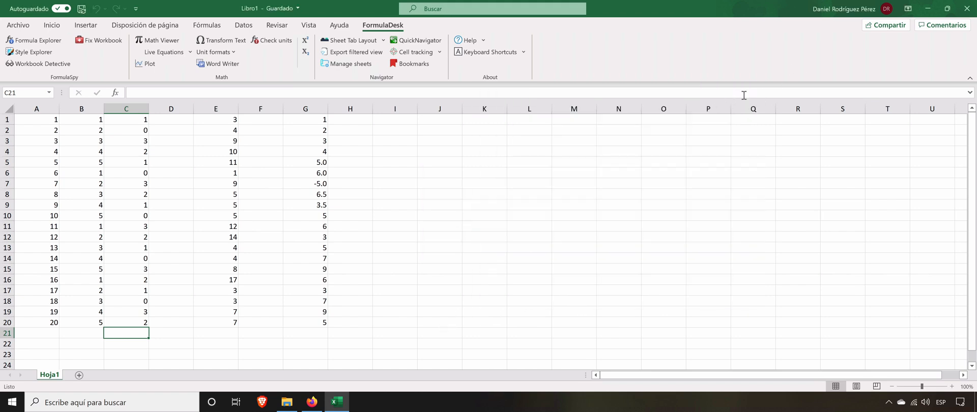
left_click(452, 354)
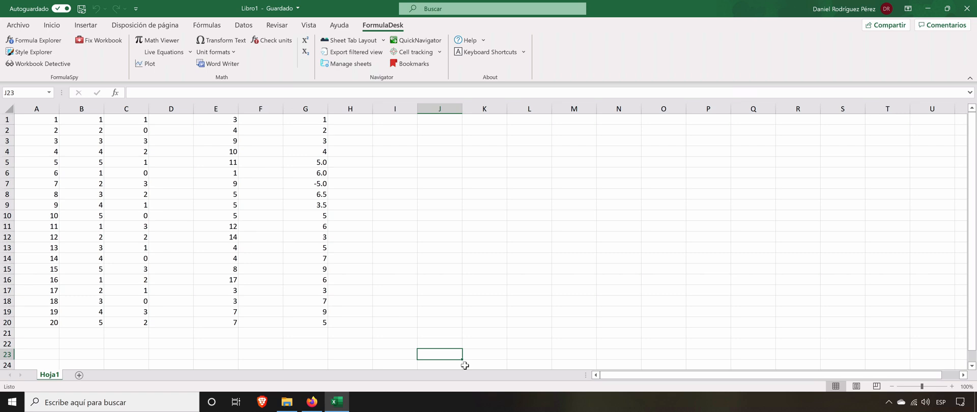
type("1")
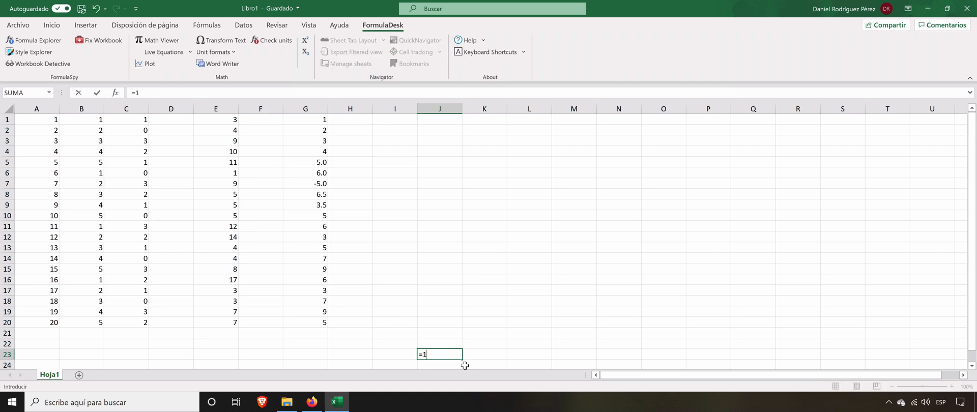
key("Return")
key("Up")
key("BackSpace")
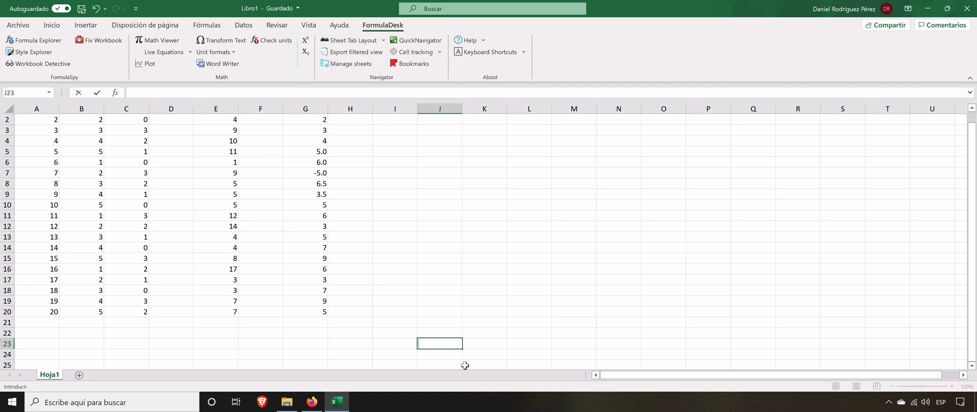
left_click(391, 325)
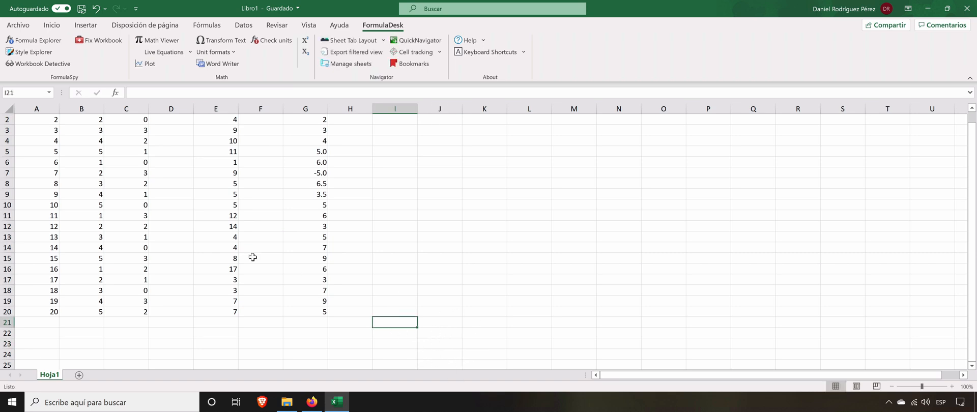
Step: Reopen Fix Workbook and repeat the search for unused custom styles
left_click(120, 44)
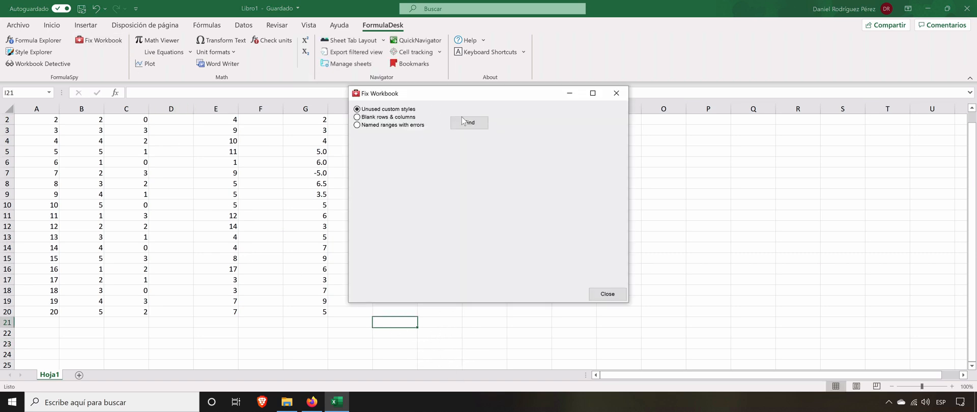
left_click(469, 124)
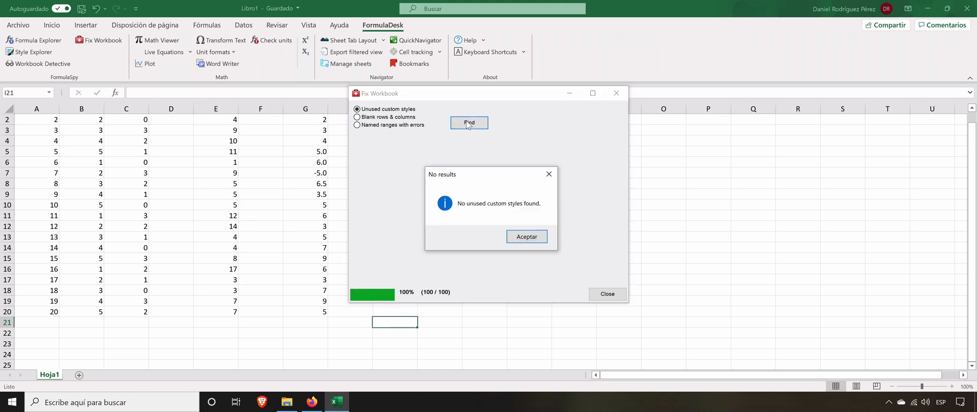
left_click(528, 239)
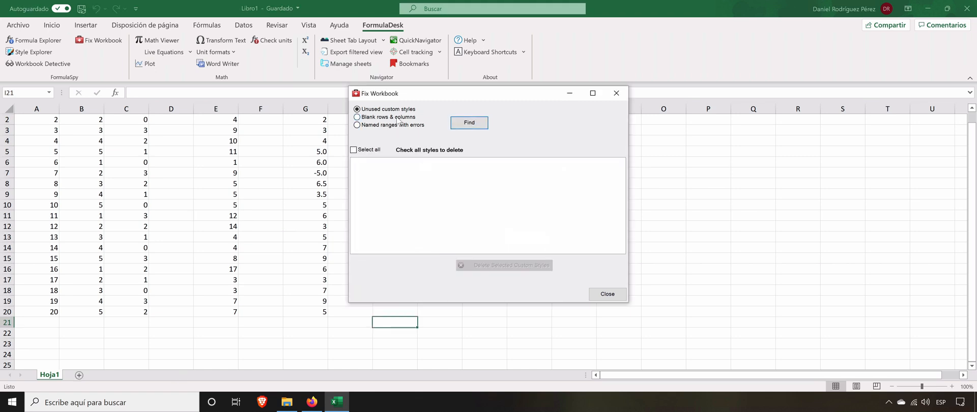
Step: Search the workbook for blank rows and columns and move the Fix Workbook window clear of the data
left_click(398, 120)
left_click(476, 124)
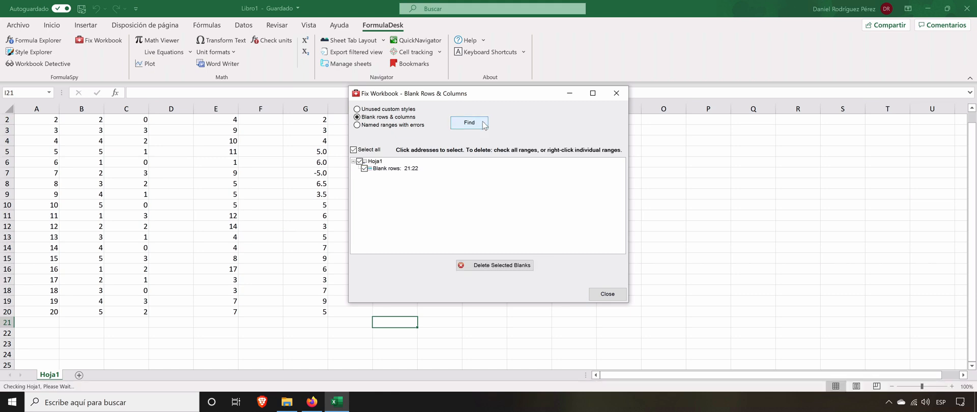
left_click_drag(486, 94, 642, 93)
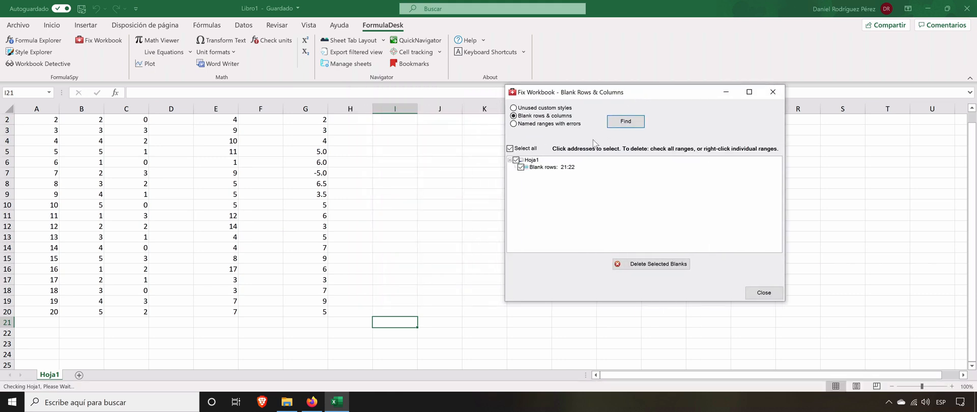
Step: Highlight blank rows 21:22 of Hoja1 from the results, keep them checked, and delete the selected blanks
left_click(535, 169)
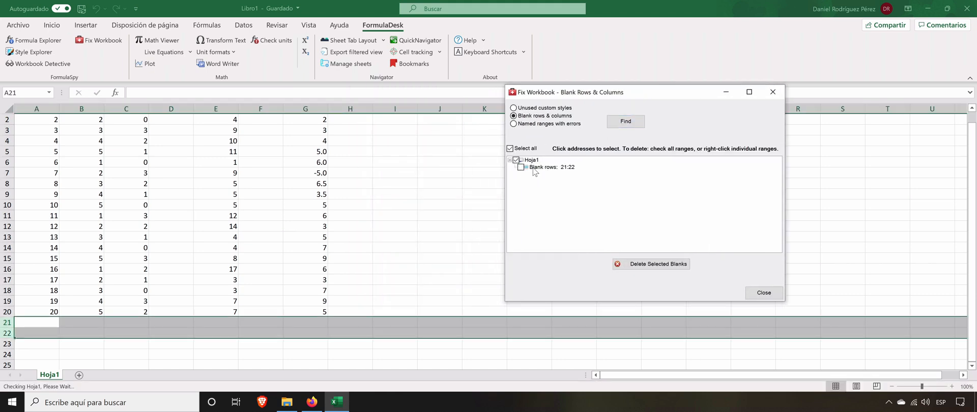
left_click(534, 171)
left_click(523, 168)
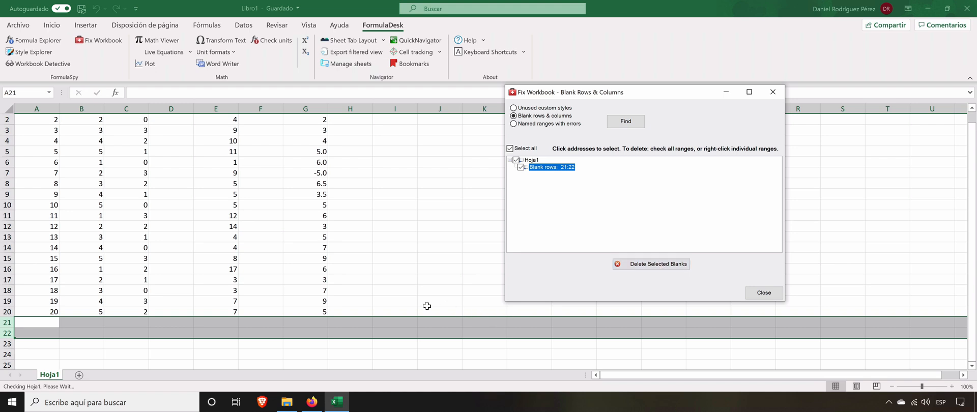
left_click(657, 264)
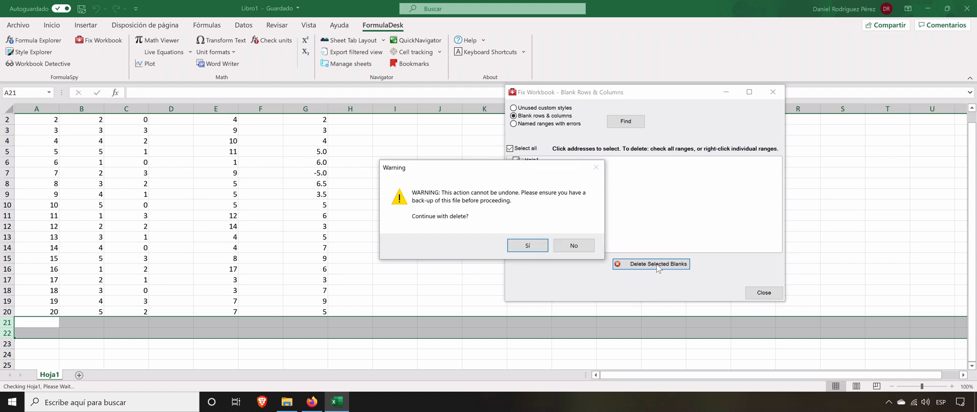
left_click(543, 248)
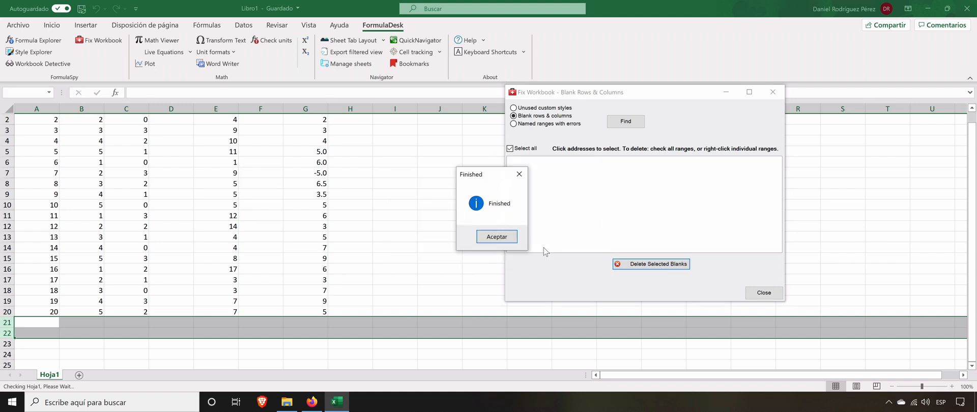
left_click(507, 237)
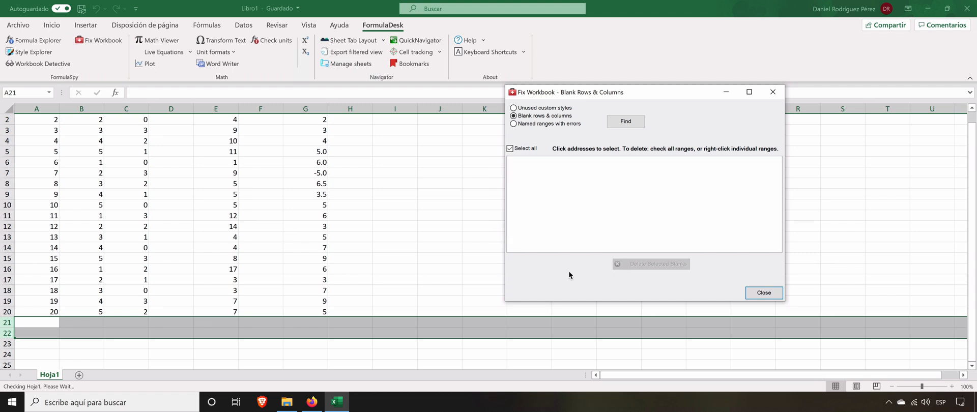
Step: Switch to Firefox, open the FormulaDesk free trial downloads page, and point out the 14-day trial period and the FormulaSpy product
left_click(312, 403)
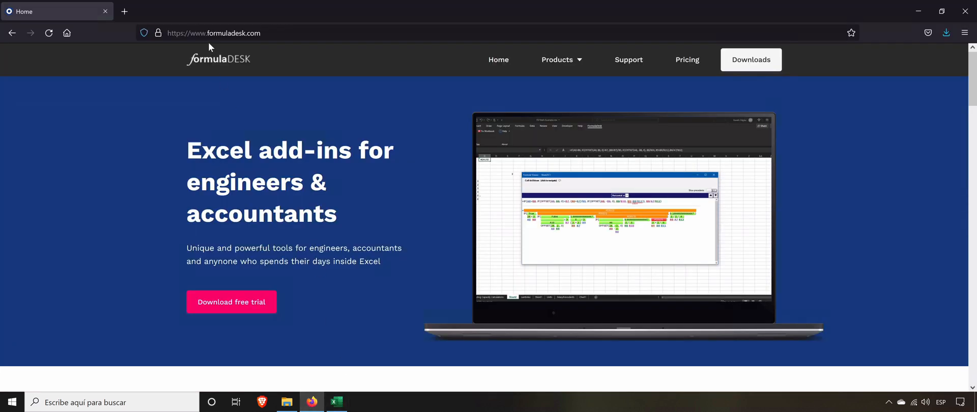
left_click(231, 303)
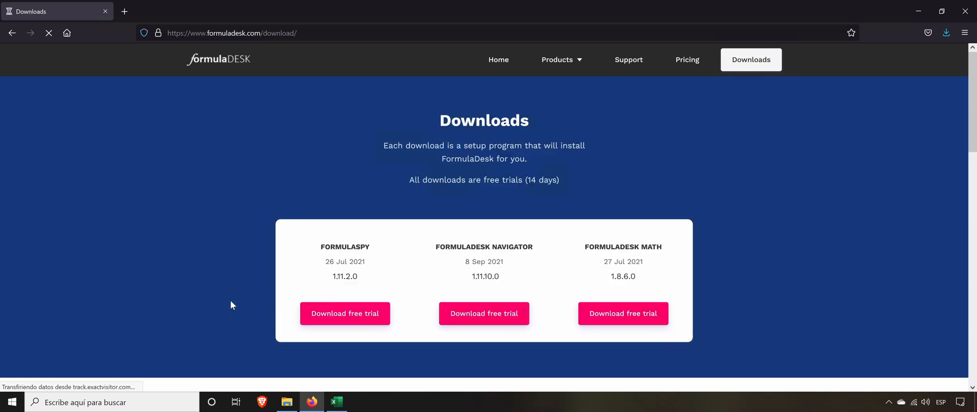
left_click_drag(553, 179, 524, 208)
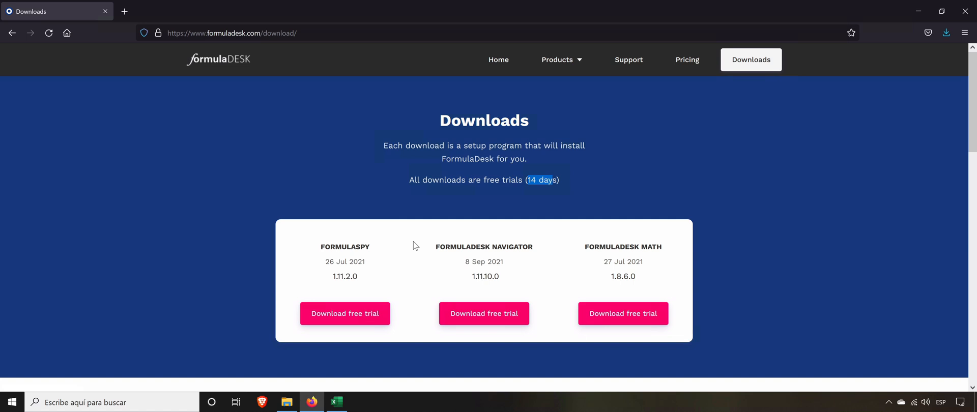
left_click(308, 253)
left_click_drag(309, 253, 371, 254)
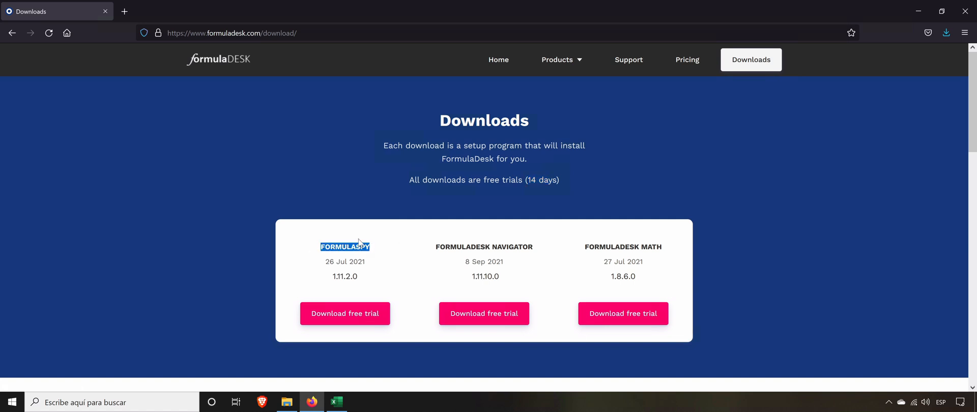
left_click(360, 243)
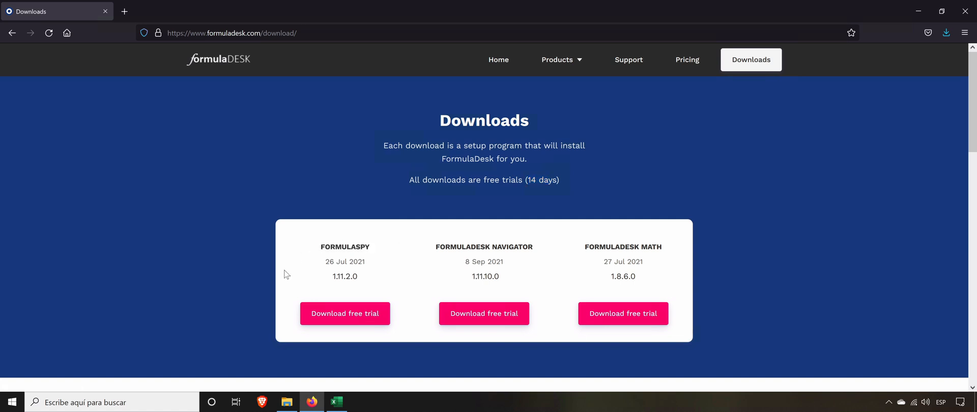
Step: Save the FormulaSpy free trial installer and launch FormulaDesk FormulaSpy Setup from the Descargas folder
left_click(337, 316)
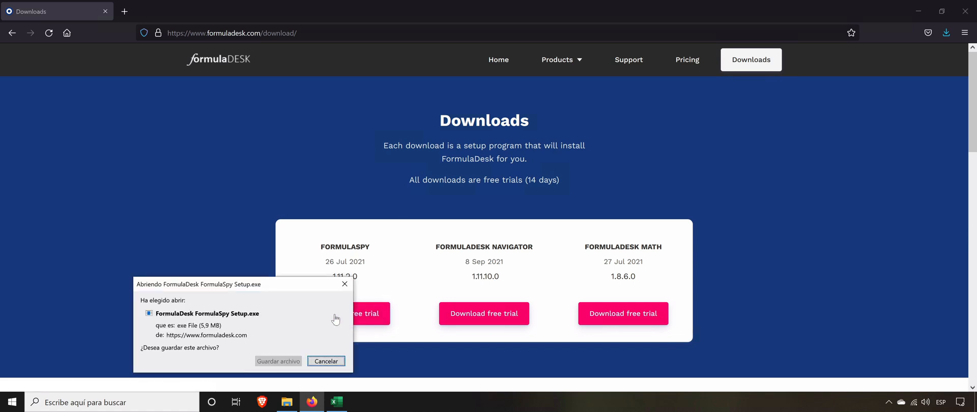
left_click(278, 362)
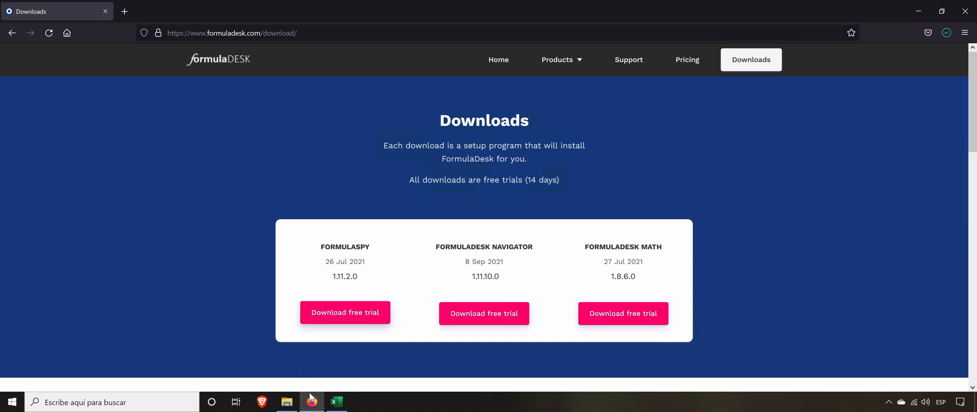
left_click(292, 409)
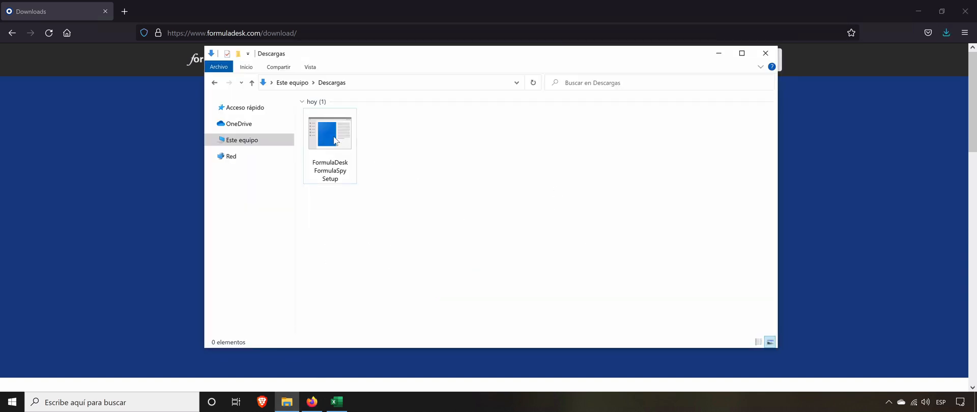
left_click(334, 141)
double_click(334, 141)
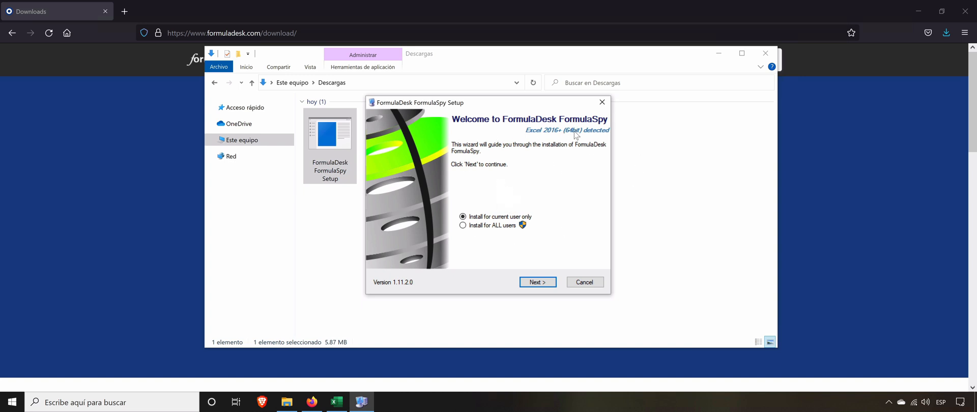
key("Tab")
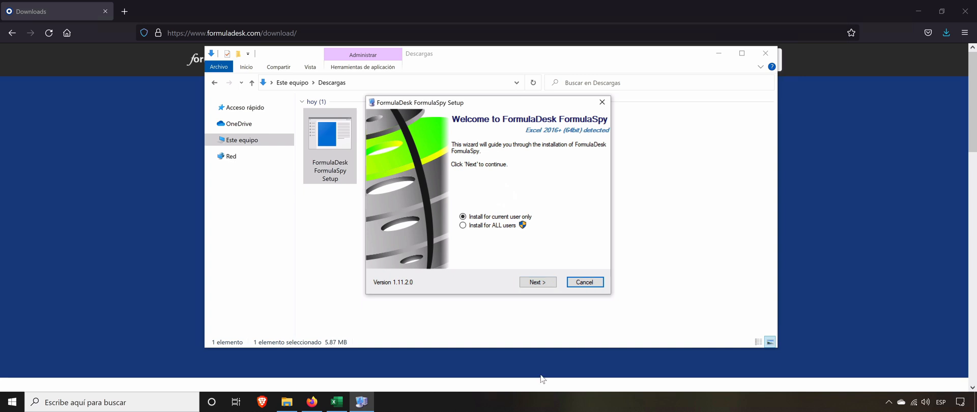